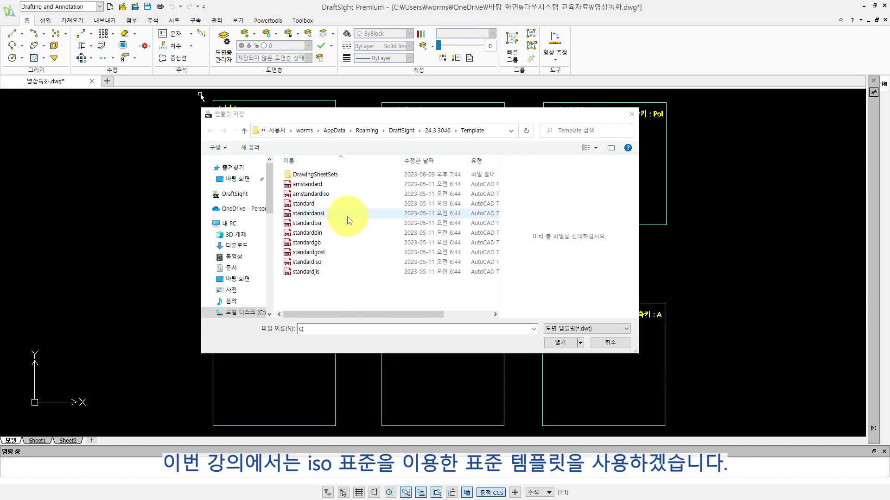
- Create a new drawing from the standardiso template and close it again to return to 영상녹화.dwg
{"action": "left_click", "coordinate": [321, 263]}
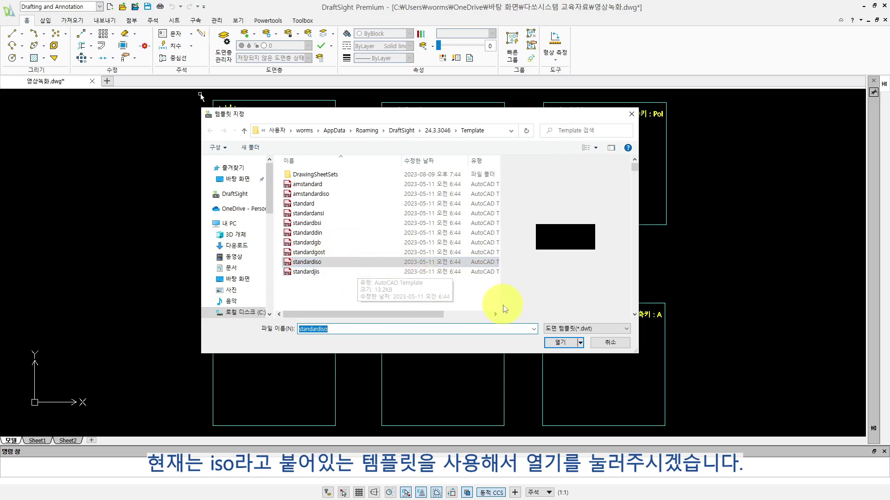
{"action": "left_click", "coordinate": [558, 342]}
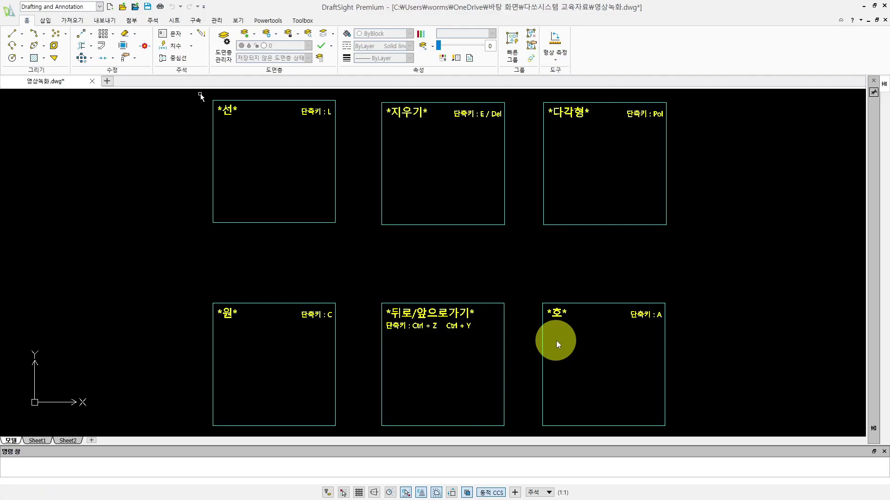
{"action": "type", "text": "W"}
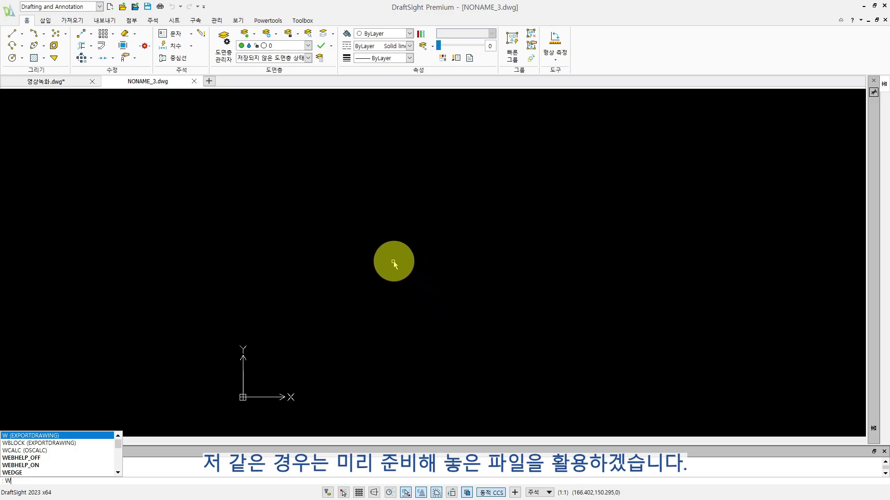
{"action": "left_click", "coordinate": [193, 81]}
- Draw a freehand V-shaped line of two connected segments in the upper half of the *선* box
{"action": "scroll", "coordinate": [396, 241], "scroll_direction": "up", "scroll_amount": 3}
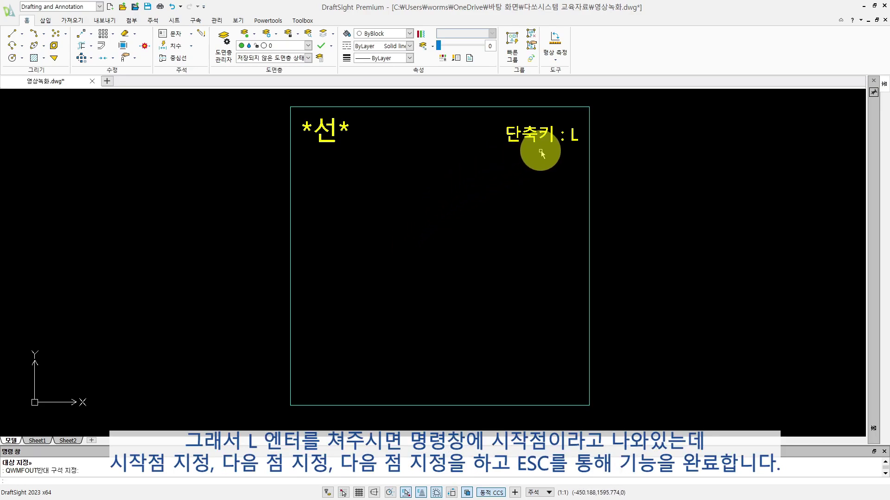
{"action": "left_click", "coordinate": [427, 248]}
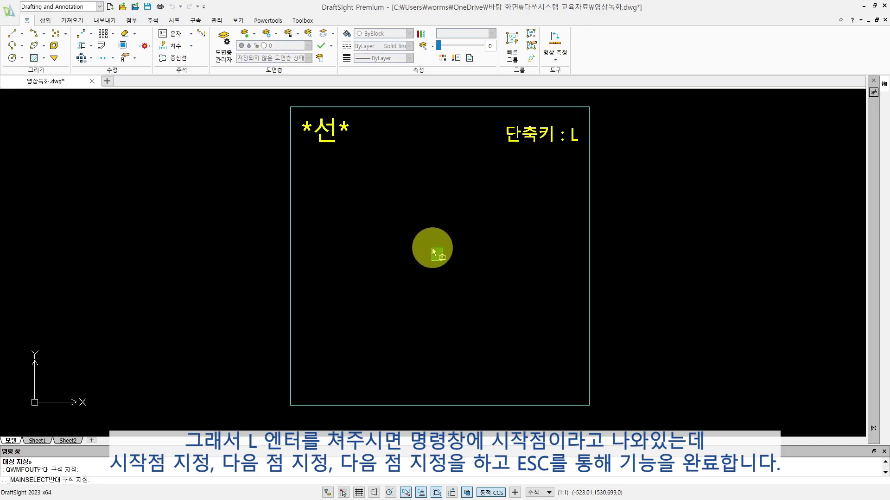
{"action": "type", "text": "l"}
{"action": "key", "text": "Return"}
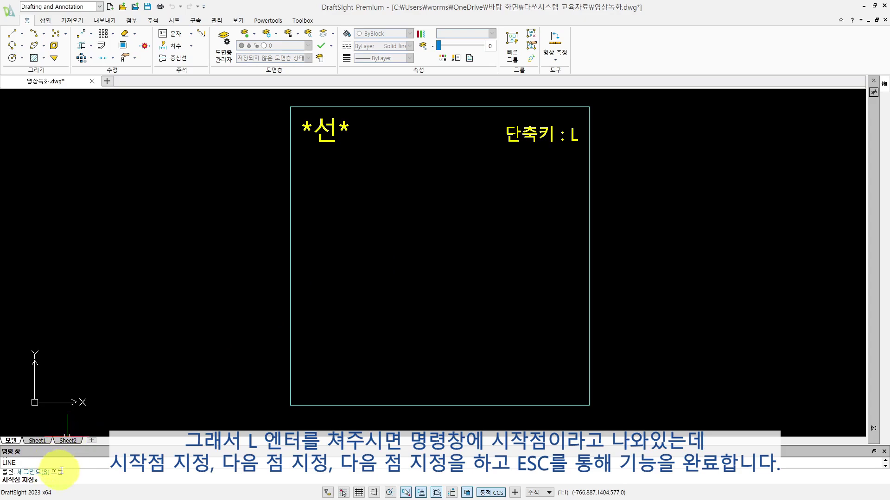
{"action": "left_click", "coordinate": [358, 202]}
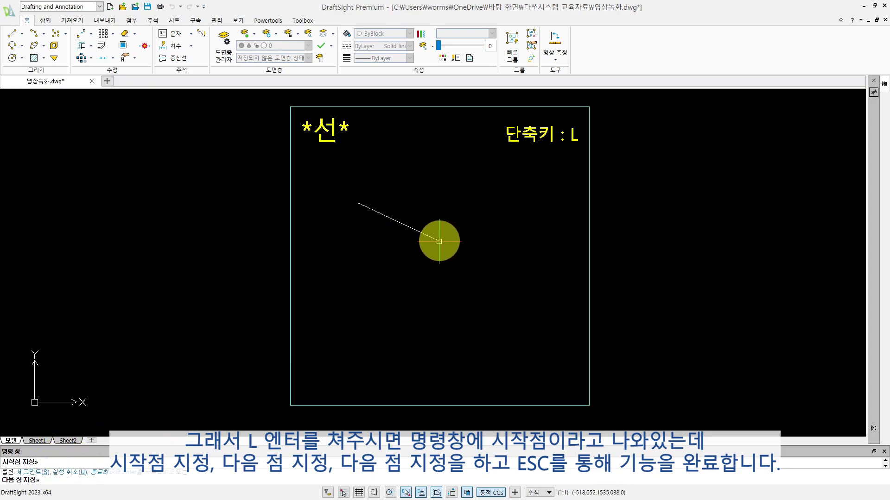
{"action": "left_click", "coordinate": [439, 241]}
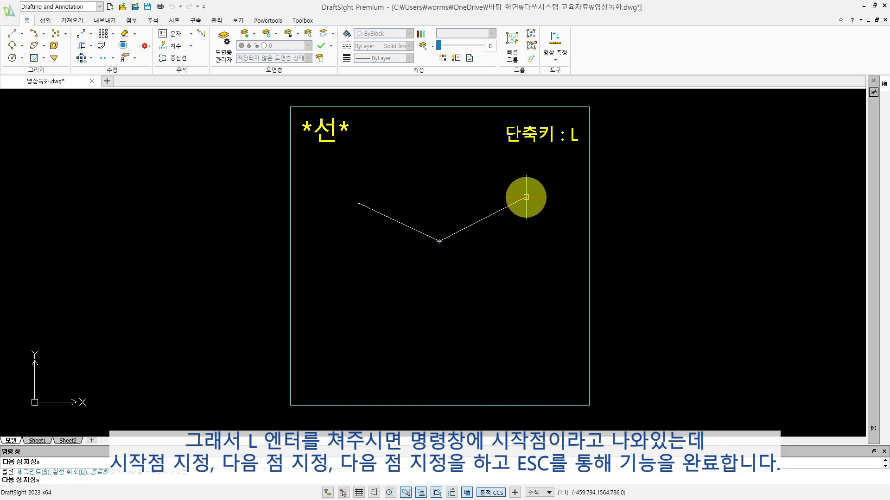
{"action": "left_click", "coordinate": [524, 199]}
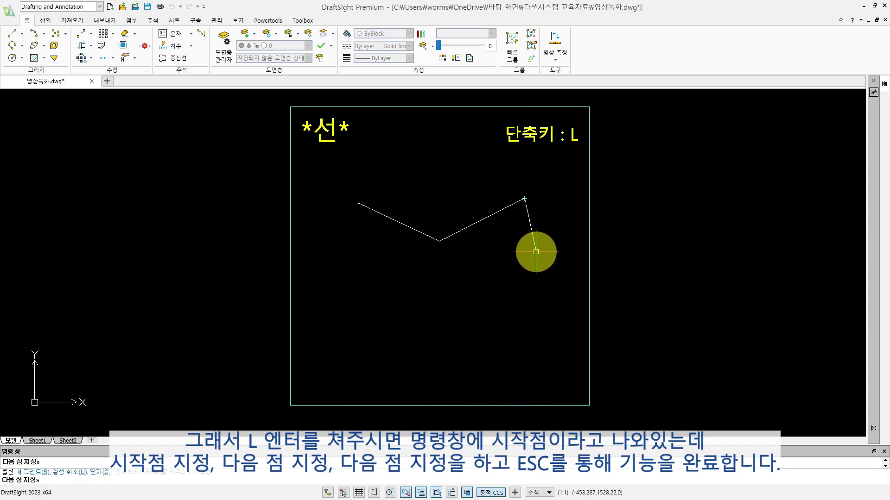
{"action": "key", "text": "Escape"}
{"action": "key", "text": "Escape"}
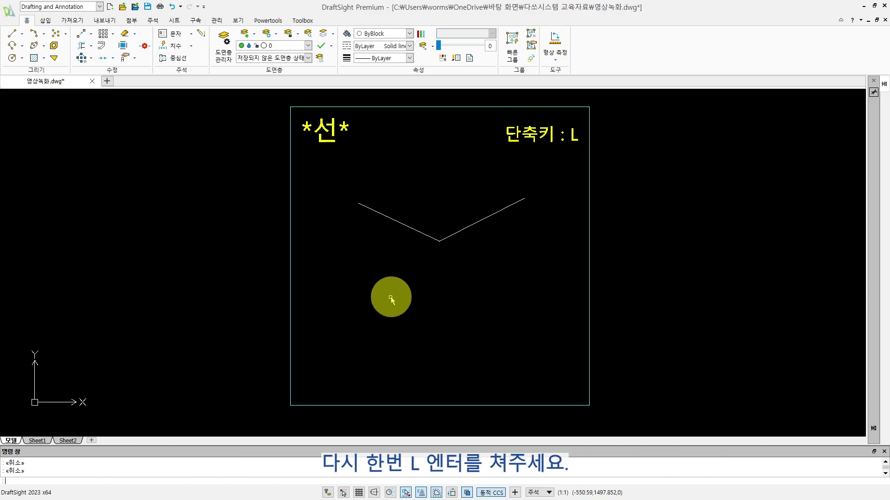
- Draw an L-shaped line below the V with ortho mode on, going 50 mm down and 100 mm to the right
{"action": "type", "text": "l"}
{"action": "key", "text": "Return"}
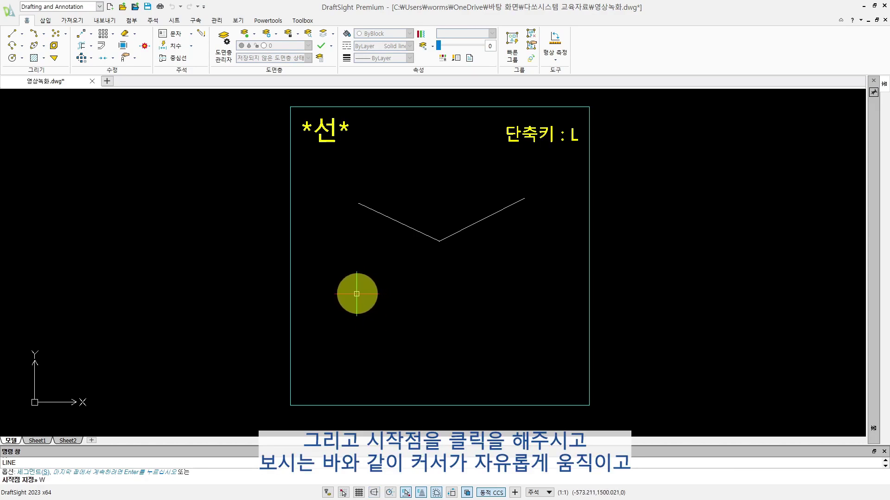
{"action": "left_click", "coordinate": [357, 302]}
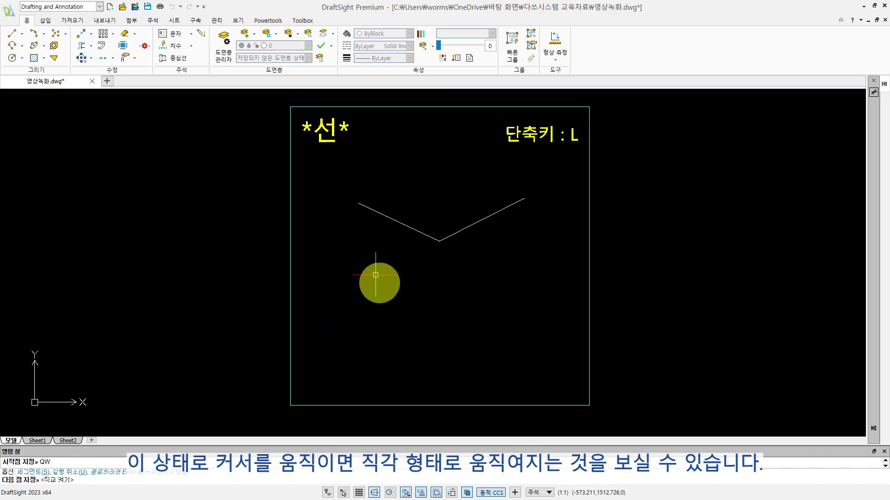
{"action": "key", "text": "F8"}
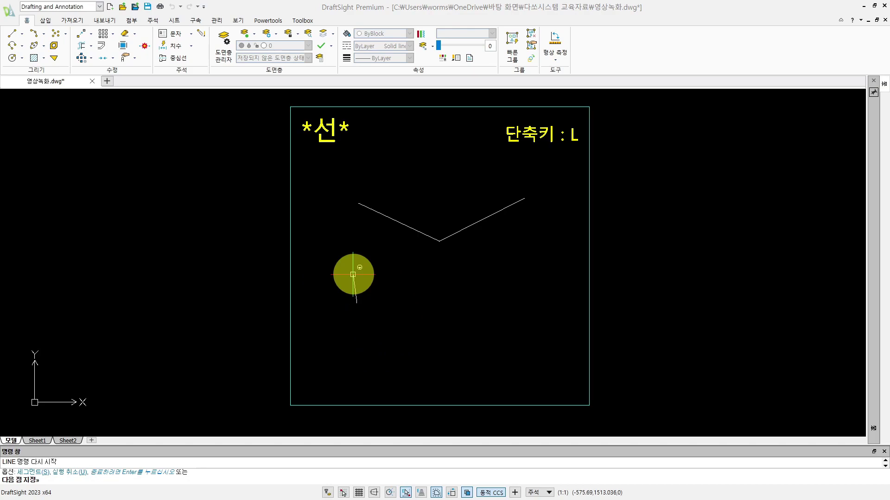
{"action": "key", "text": "F8"}
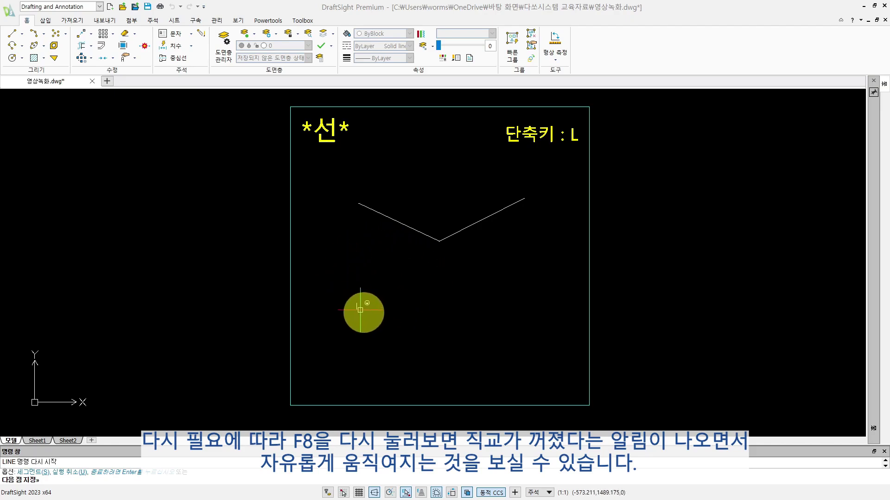
{"action": "key", "text": "F8"}
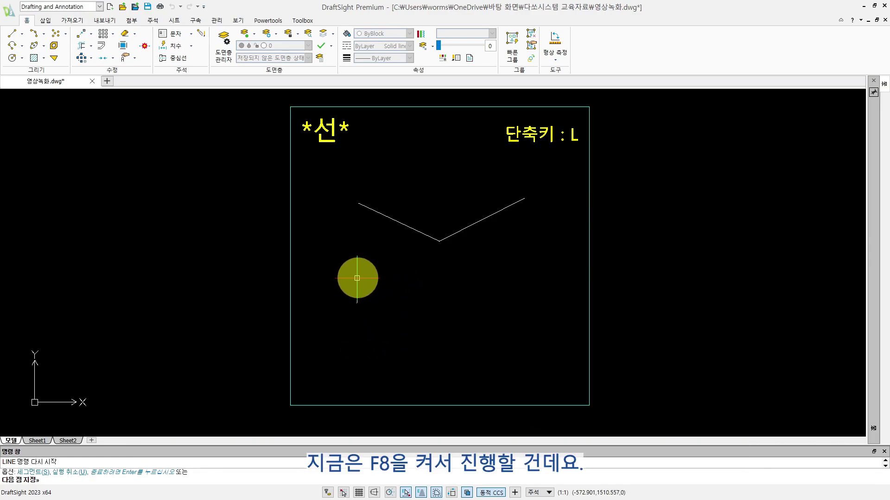
{"action": "key", "text": "F8"}
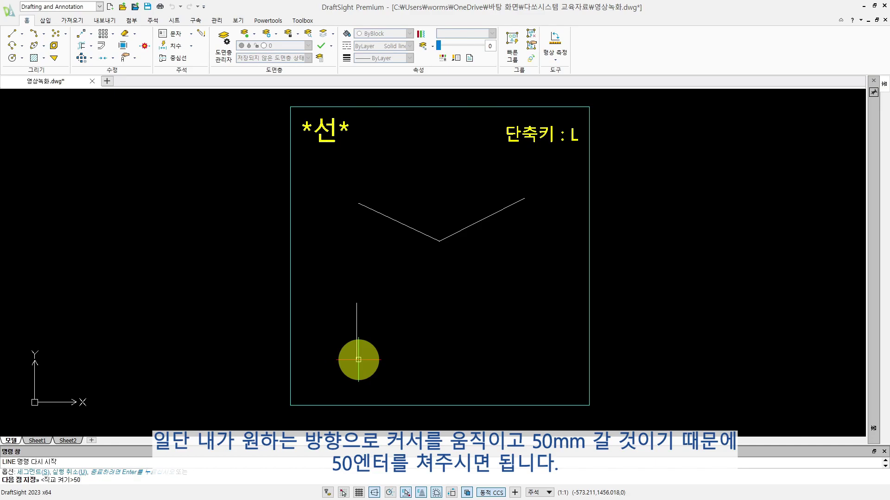
{"action": "key", "text": "Return"}
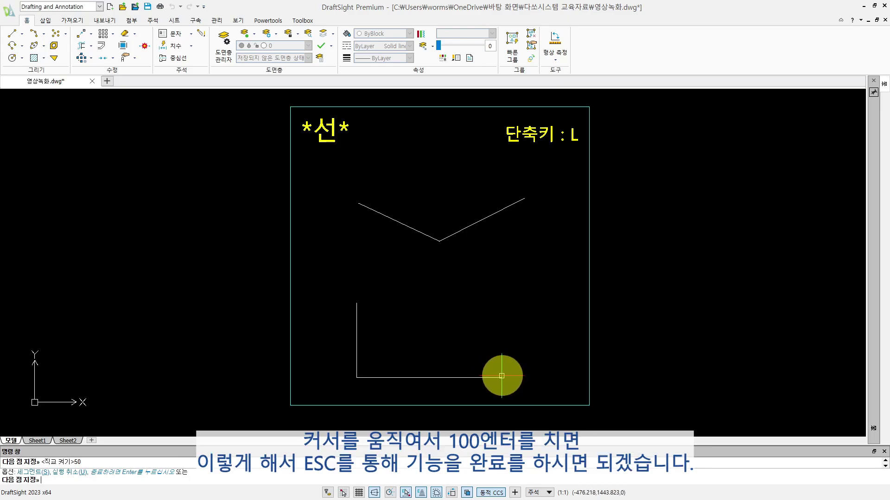
{"action": "key", "text": "Return"}
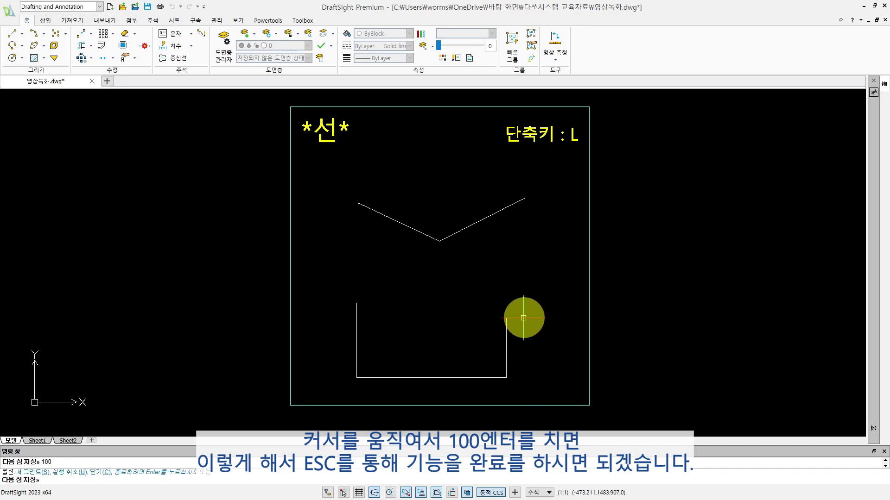
{"action": "key", "text": "Escape"}
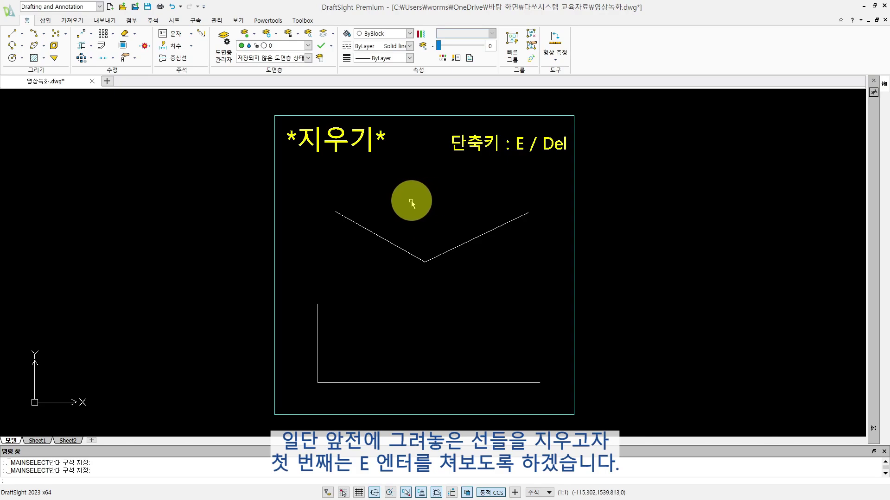
- Erase the left segment of the V in the *지우기* box with the Delete command, and remove the right segment by preselecting it
{"action": "type", "text": "E"}
{"action": "key", "text": "Return"}
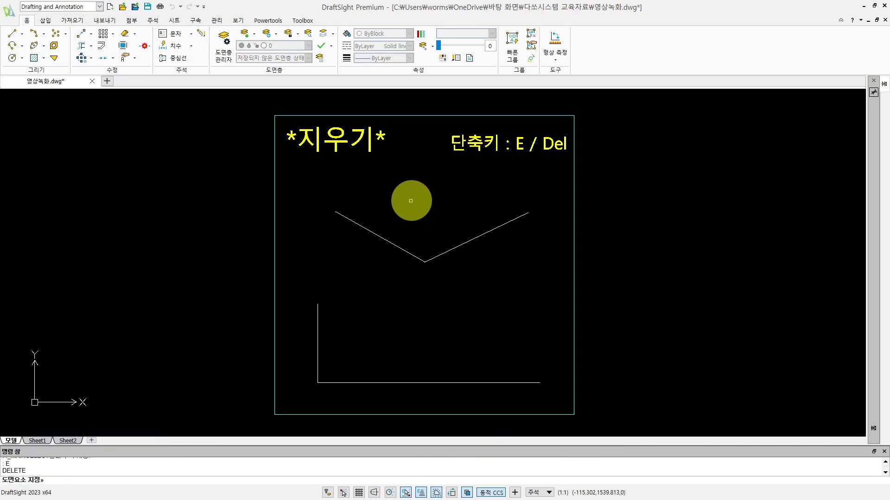
{"action": "type", "text": "W"}
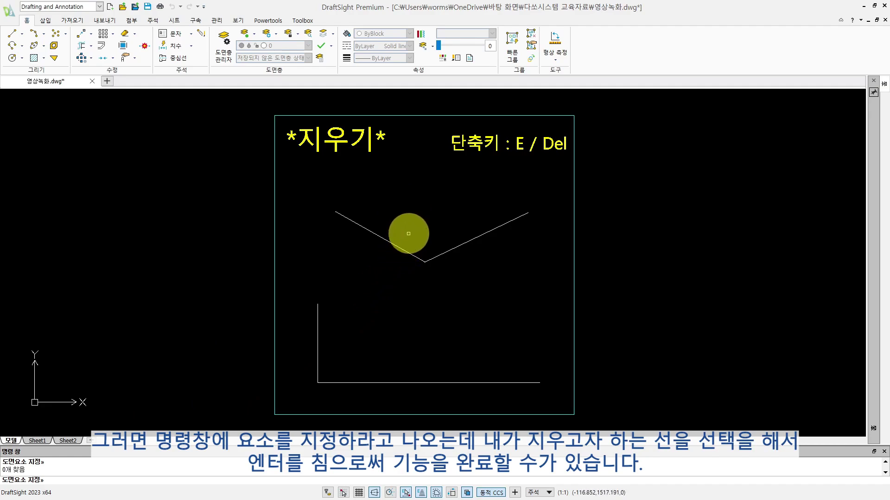
{"action": "left_click", "coordinate": [389, 247]}
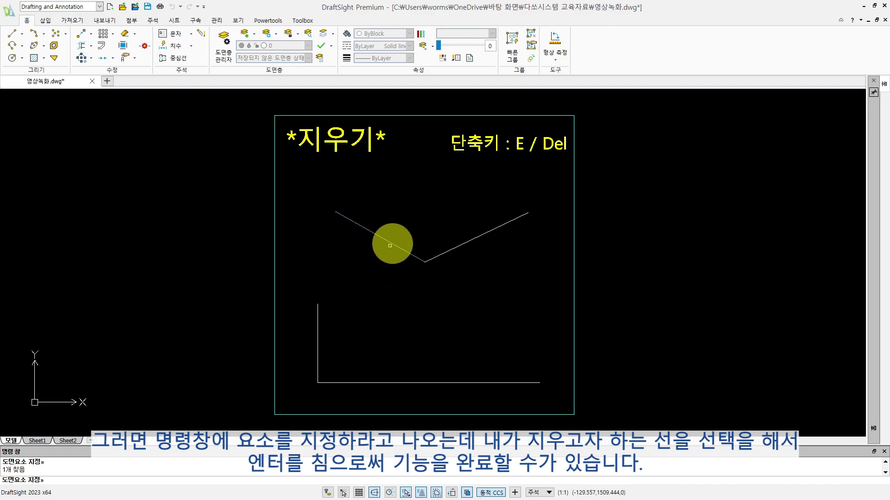
{"action": "key", "text": "Return"}
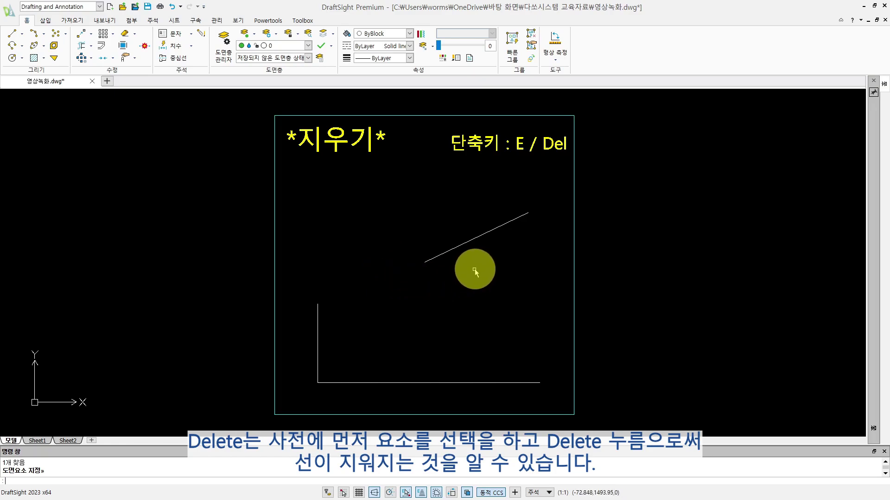
{"action": "left_click_drag", "start_coordinate": [488, 263], "coordinate": [458, 227]}
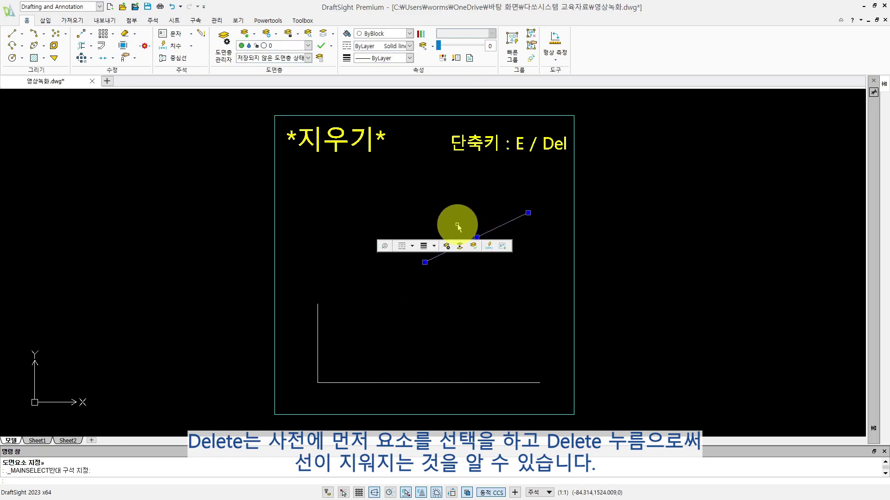
{"action": "key", "text": "Delete"}
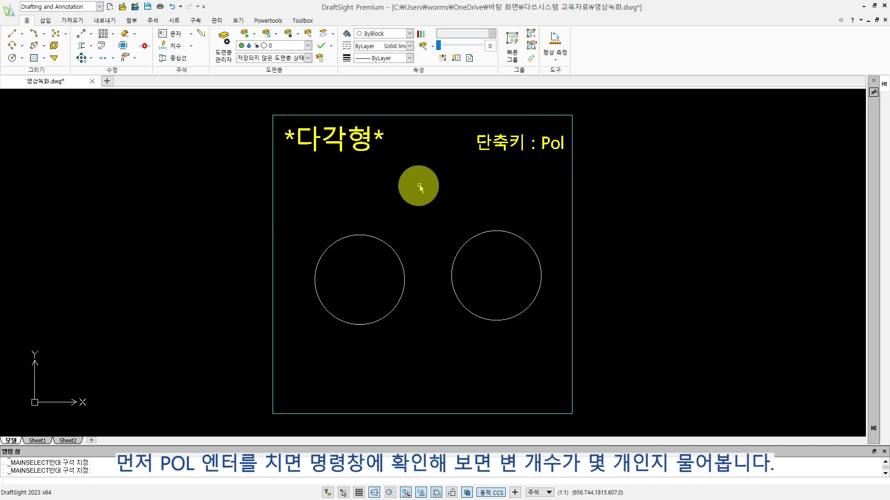
- Draw a 6-sided polygon centred in the left circle of the *다각형* box, using the corner (CO) distance option out to the circle's right quadrant
{"action": "type", "text": "ol"}
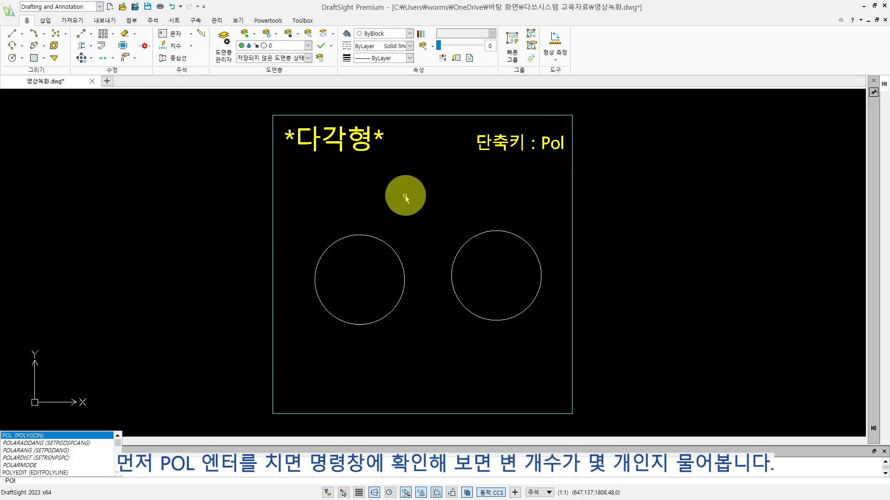
{"action": "key", "text": "Return"}
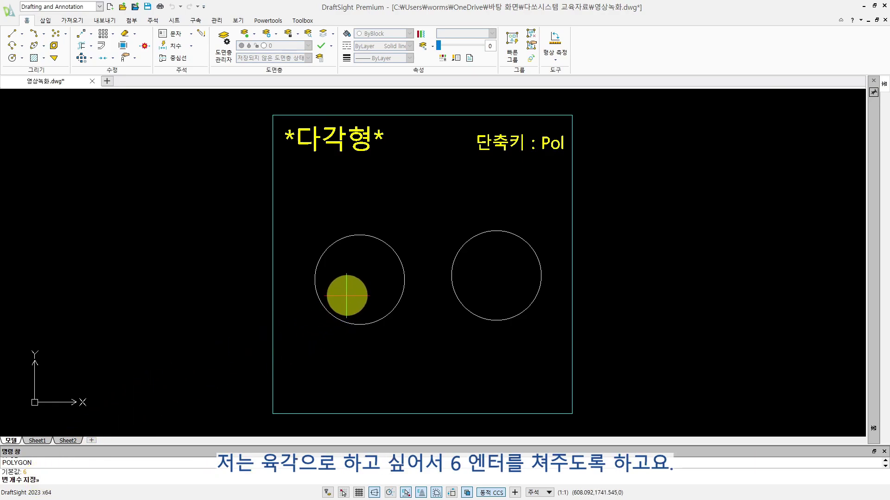
{"action": "key", "text": "Return"}
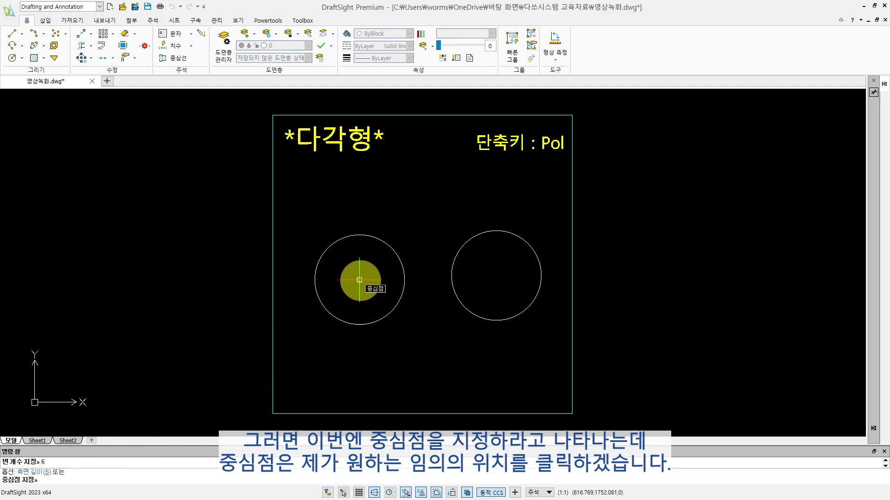
{"action": "left_click", "coordinate": [359, 280]}
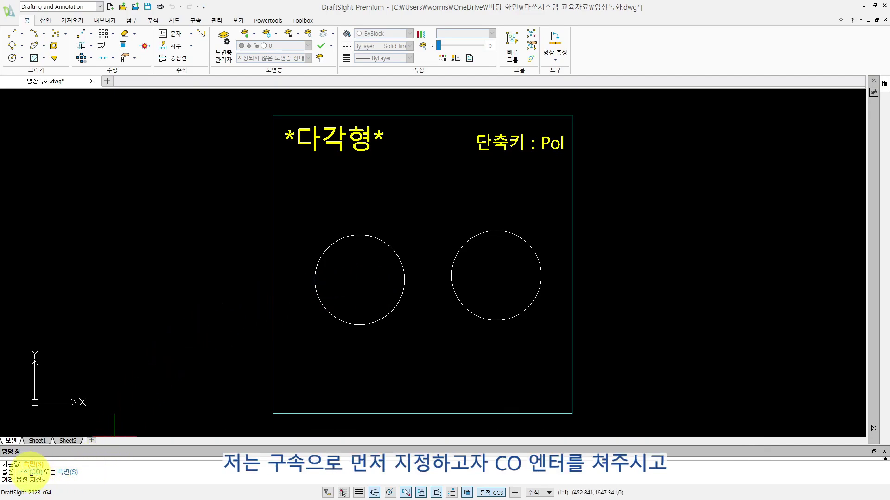
{"action": "type", "text": "co"}
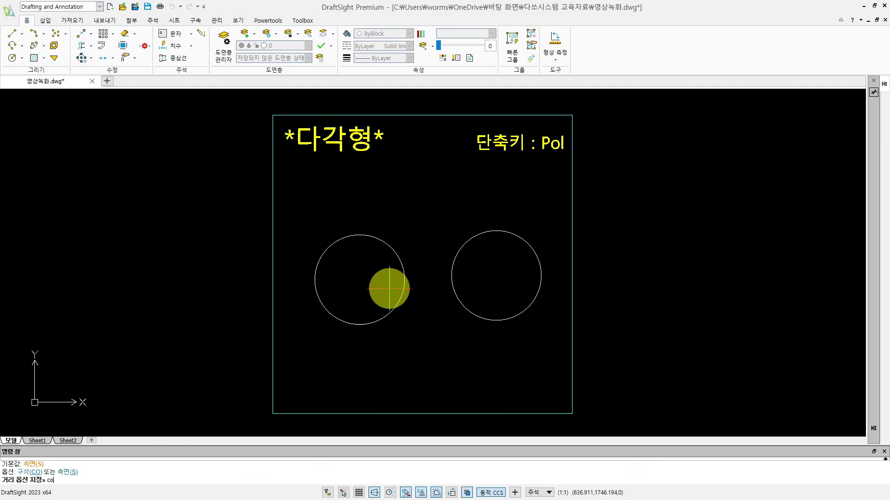
{"action": "key", "text": "Return"}
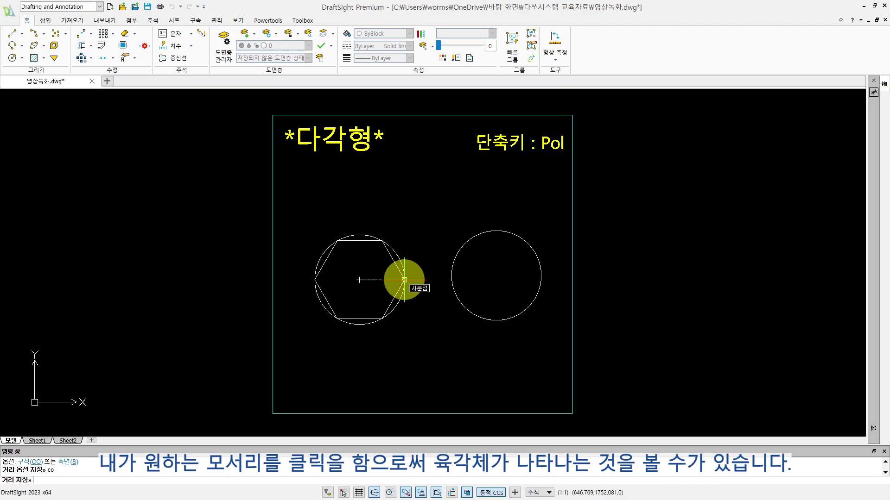
{"action": "left_click", "coordinate": [404, 280]}
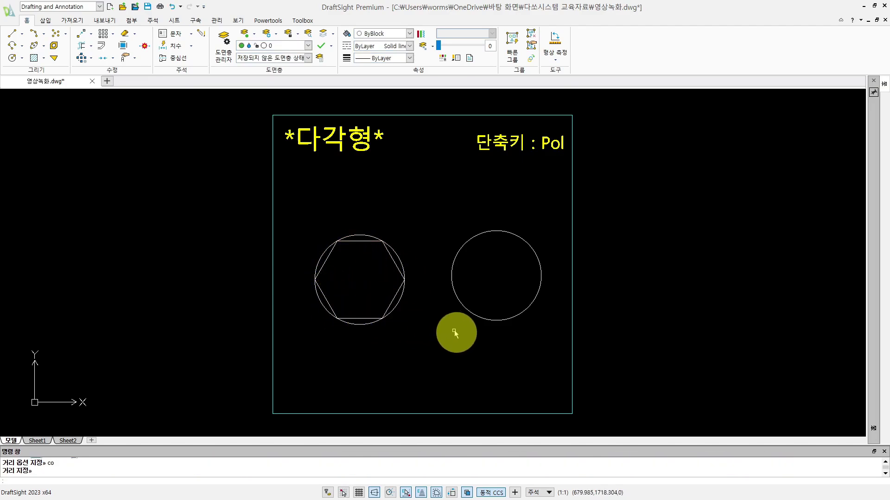
- Draw a 6-sided polygon centred in the right circle of the *다각형* box, using the side (S) distance option out to the circle's right quadrant
{"action": "left_click", "coordinate": [452, 342]}
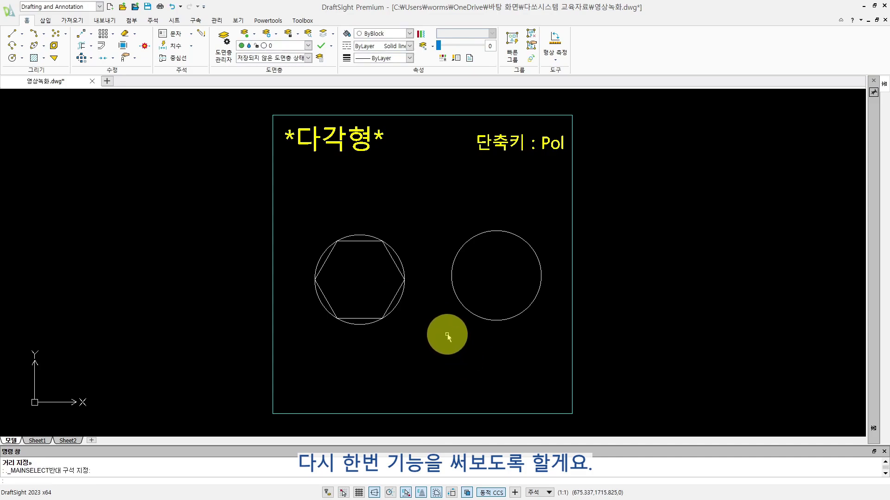
{"action": "type", "text": "p"}
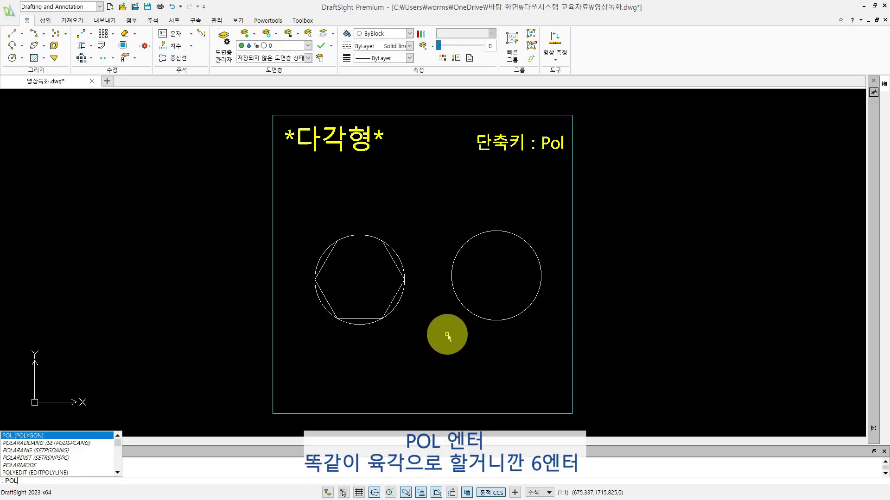
{"action": "key", "text": "Return"}
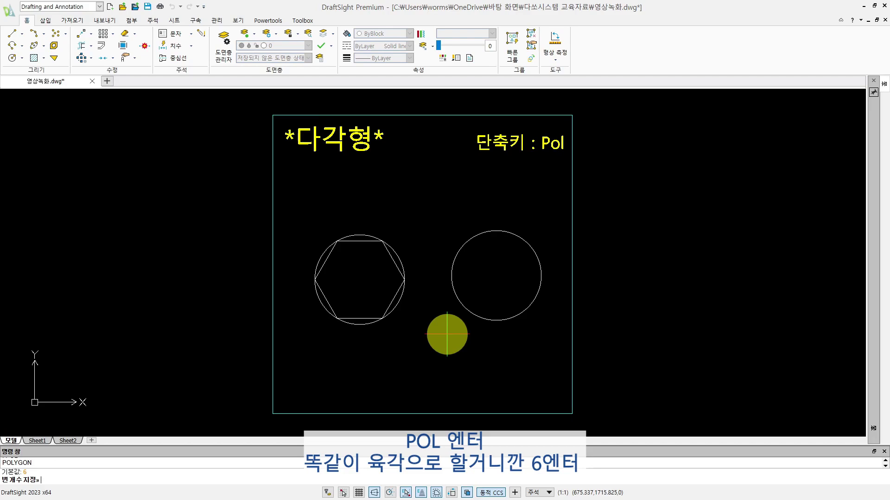
{"action": "key", "text": "Return"}
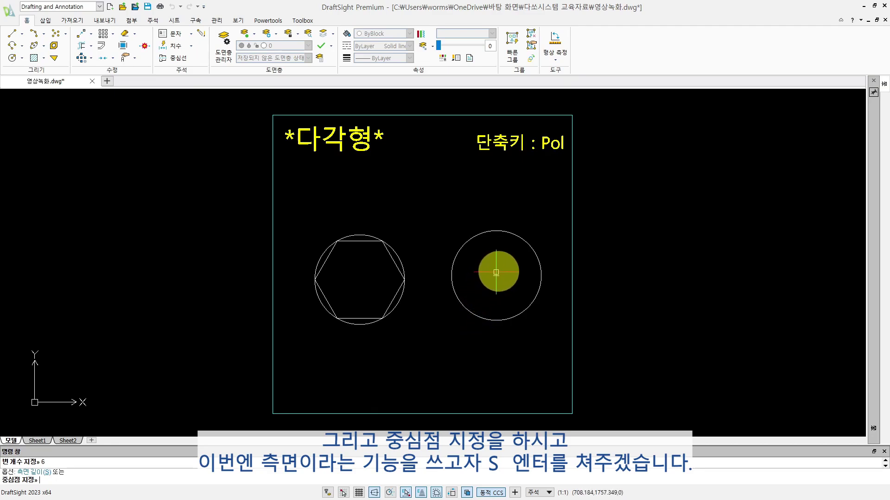
{"action": "left_click", "coordinate": [495, 273]}
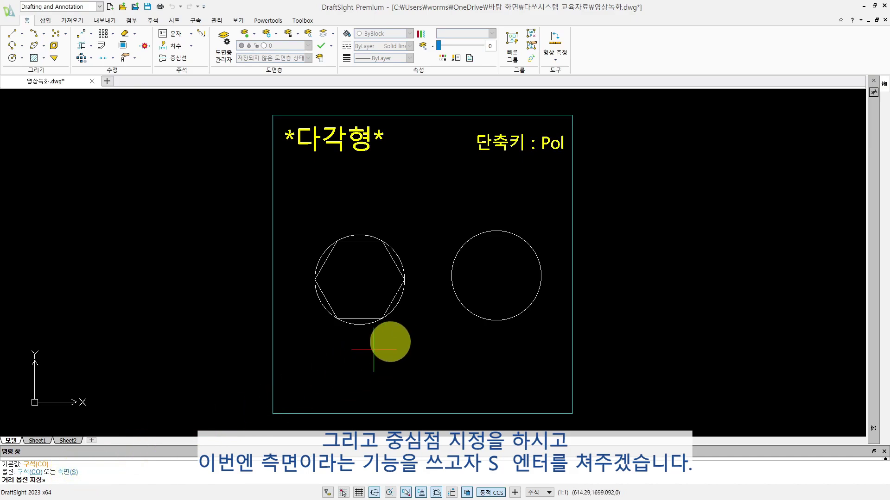
{"action": "type", "text": "s"}
{"action": "key", "text": "Return"}
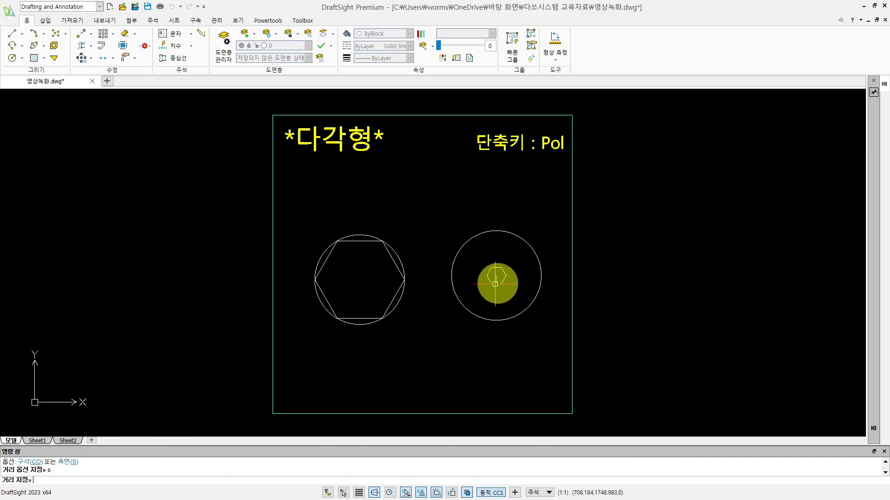
{"action": "left_click", "coordinate": [540, 276]}
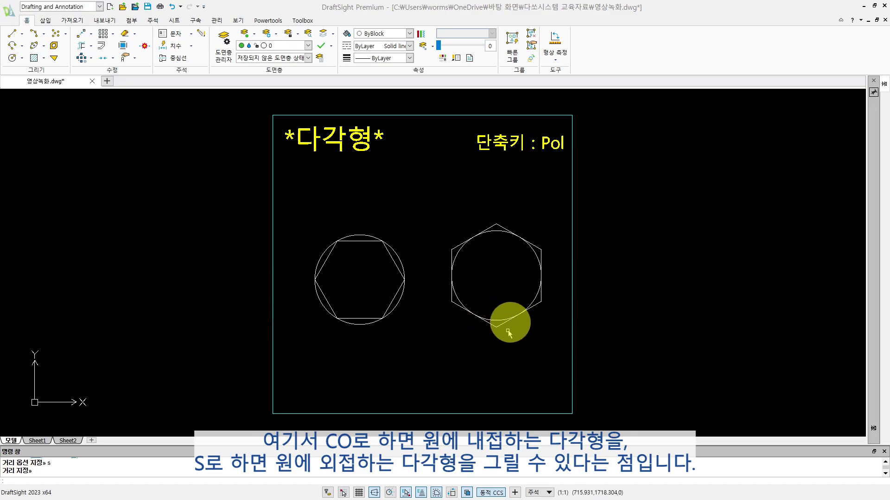
{"action": "left_click", "coordinate": [508, 315]}
{"action": "left_click", "coordinate": [437, 272]}
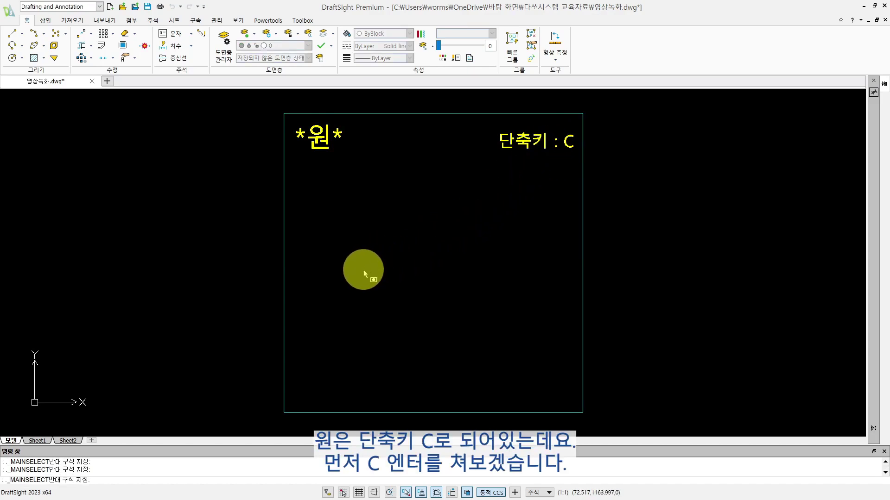
- Draw a circle of radius 30 in the left half of the *원* box, slightly above mid-height
{"action": "type", "text": "c"}
{"action": "key", "text": "Return"}
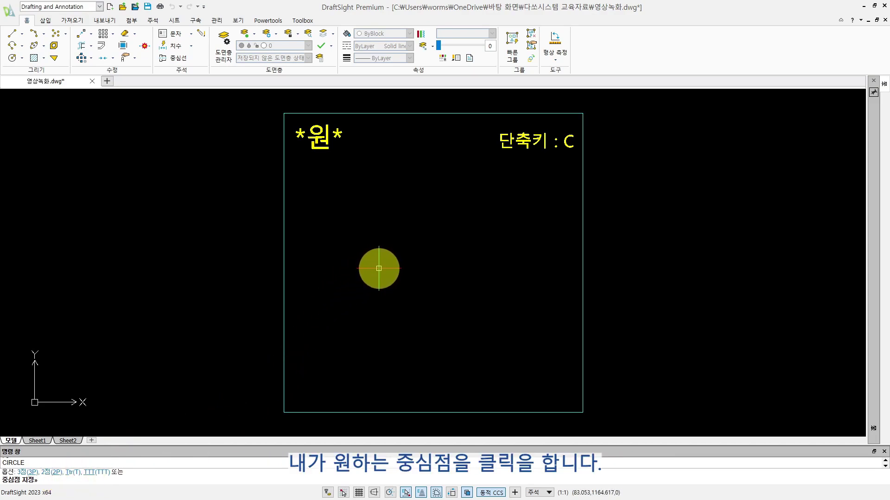
{"action": "left_click", "coordinate": [379, 267]}
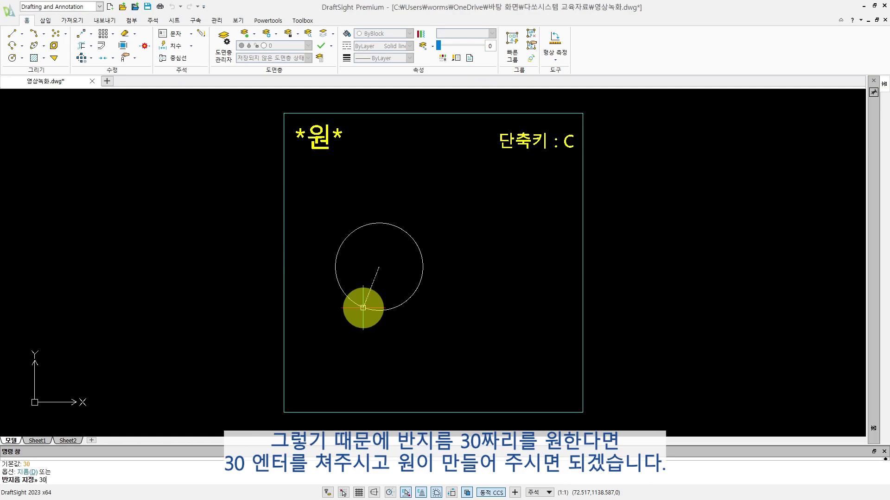
{"action": "key", "text": "Return"}
{"action": "left_click", "coordinate": [506, 270]}
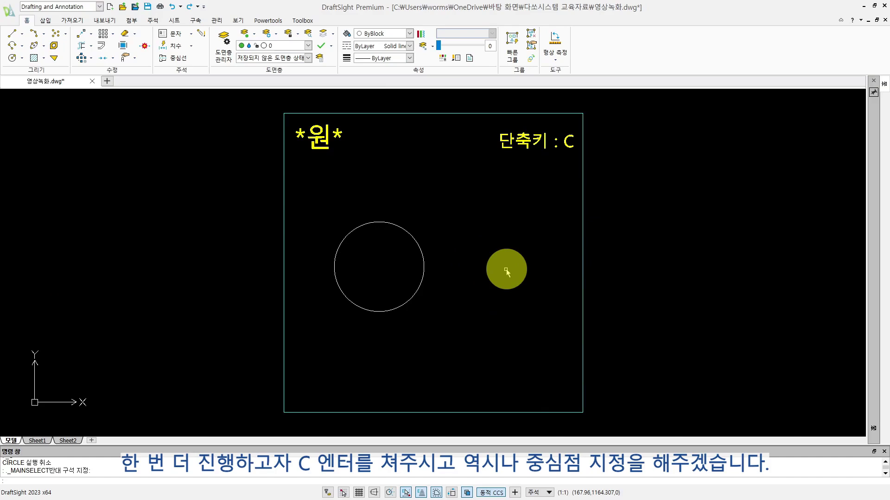
- Draw a second circle to the right of the first one, using the diameter (D) option with a value of 30
{"action": "type", "text": "c"}
{"action": "key", "text": "Return"}
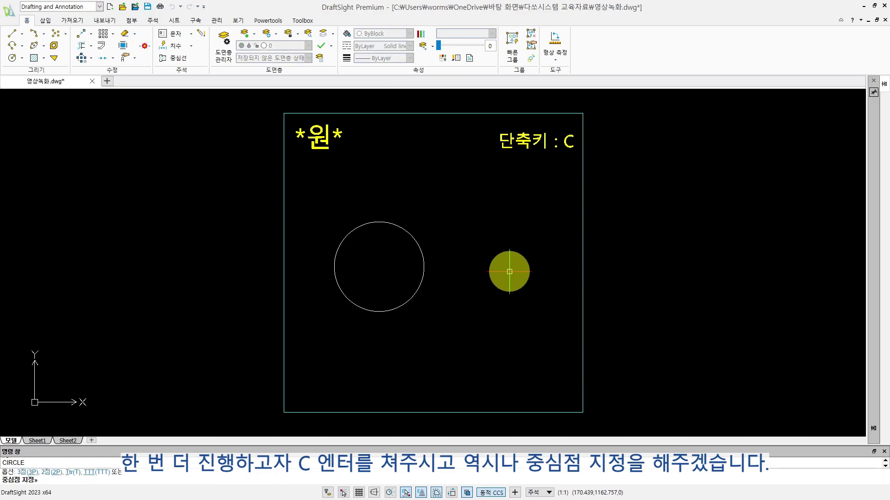
{"action": "left_click", "coordinate": [509, 271]}
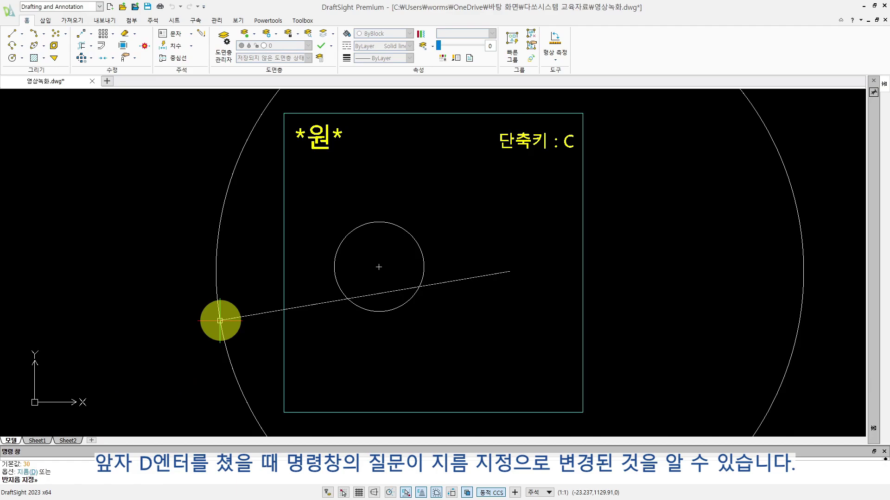
{"action": "key", "text": "Return"}
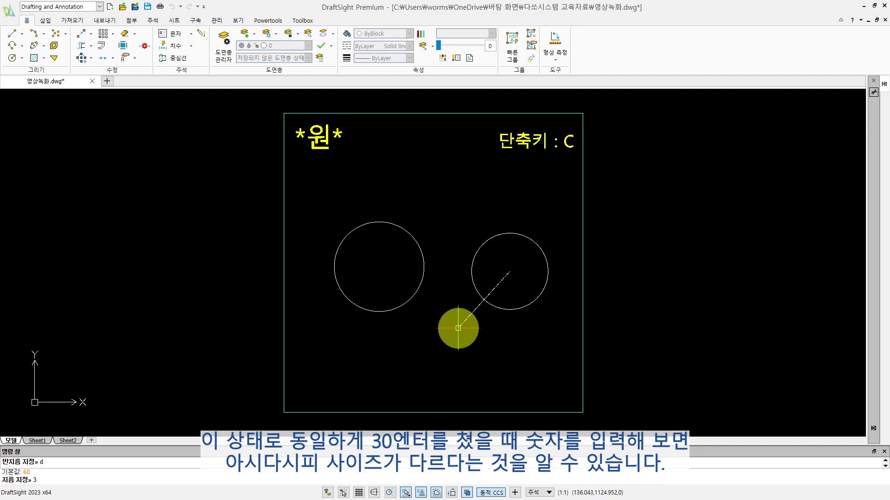
{"action": "key", "text": "Return"}
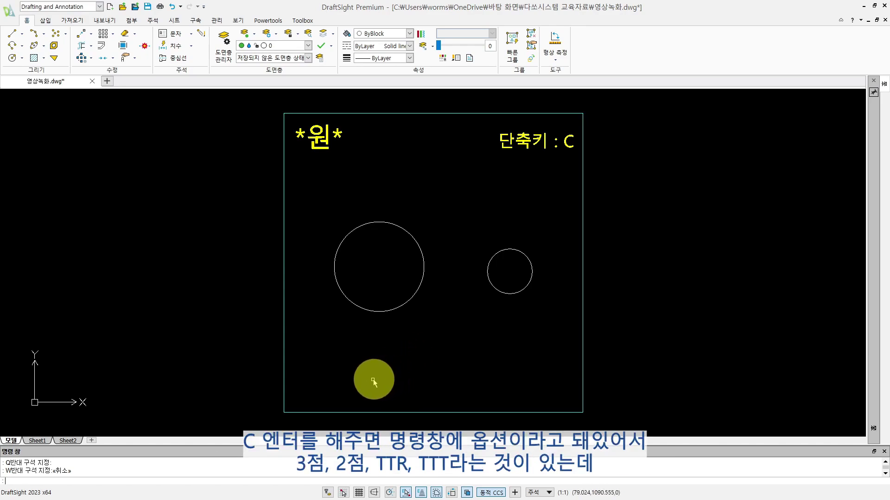
- Draw a circle through three freely picked points (3P) below the radius-30 circle
{"action": "type", "text": "c"}
{"action": "key", "text": "Return"}
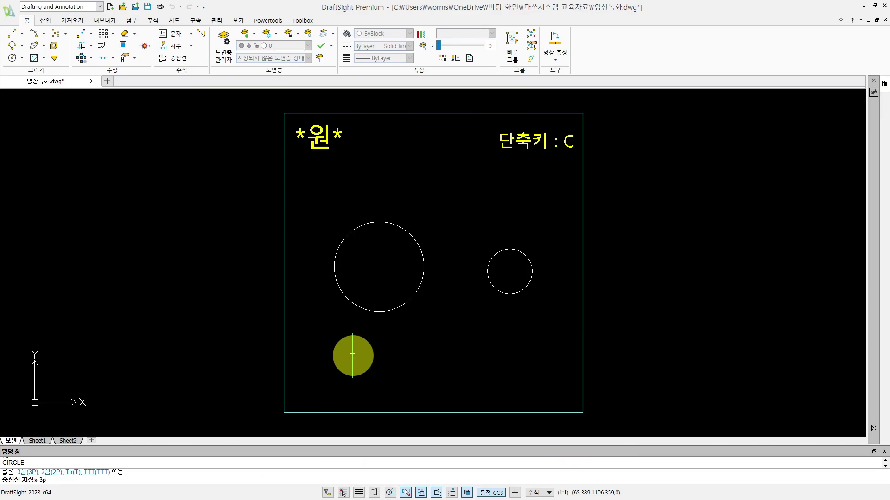
{"action": "key", "text": "Return"}
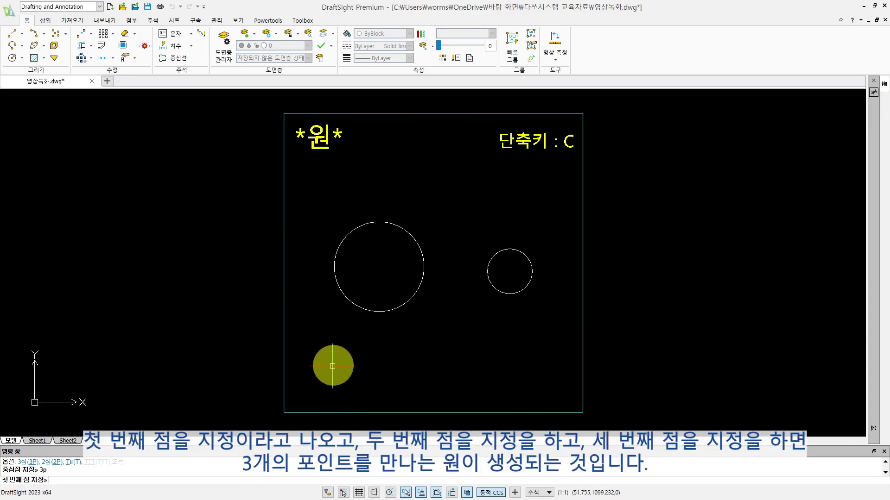
{"action": "left_click", "coordinate": [338, 364]}
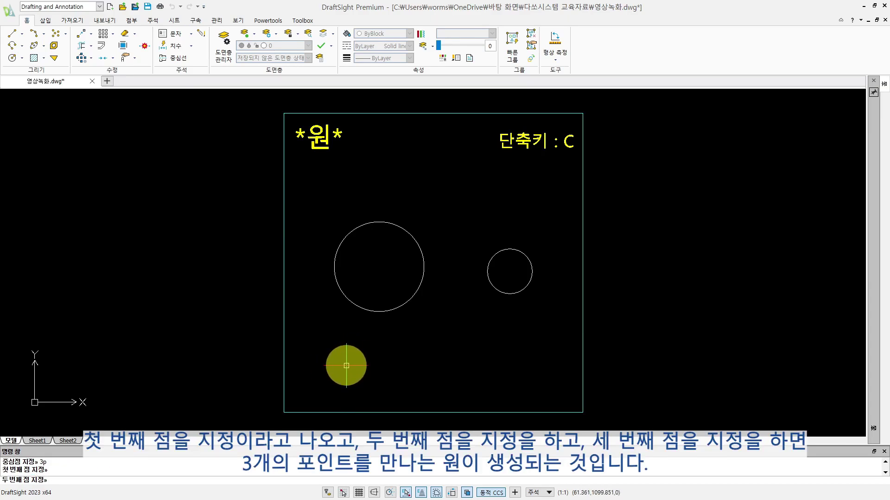
{"action": "left_click", "coordinate": [396, 392]}
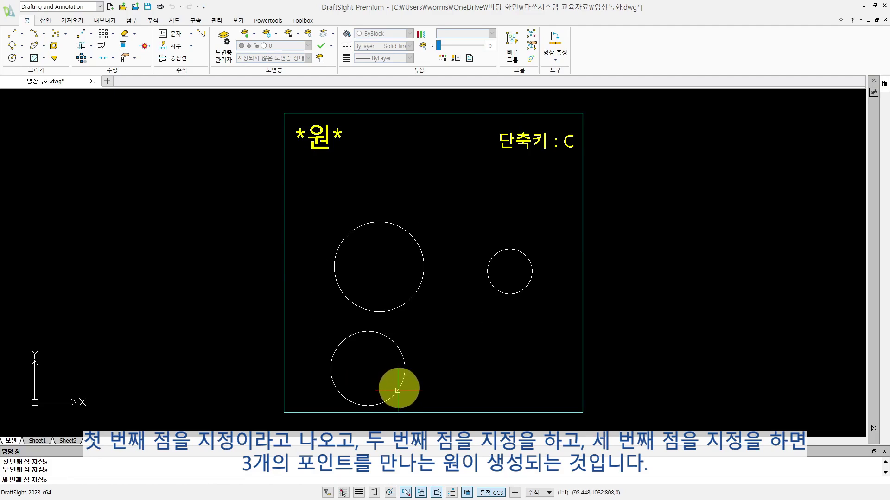
{"action": "left_click", "coordinate": [390, 341]}
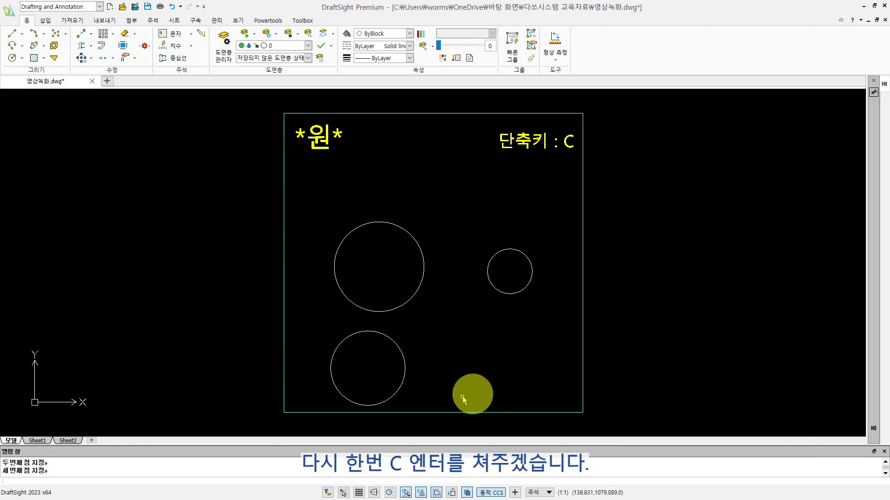
- Draw a two-point (2P) circle below the diameter-30 circle, with its horizontal diameter endpoints about 40 units apart
{"action": "type", "text": "c"}
{"action": "key", "text": "Return"}
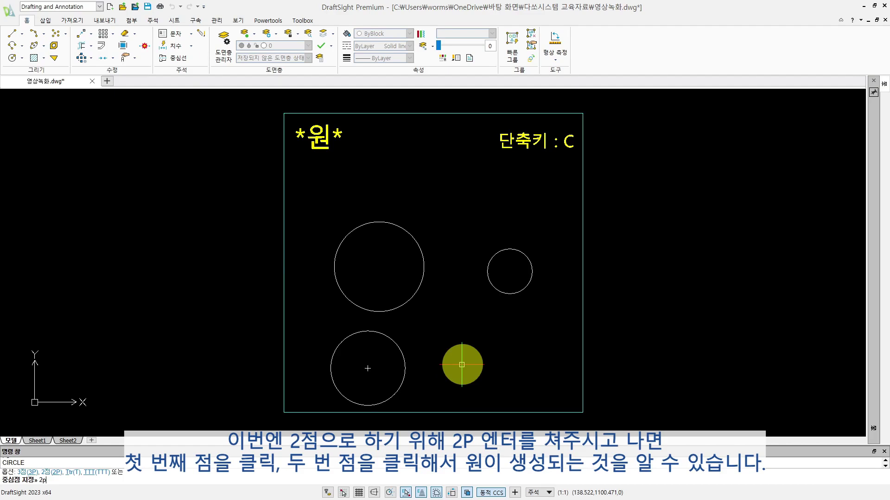
{"action": "type", "text": "2p"}
{"action": "key", "text": "Return"}
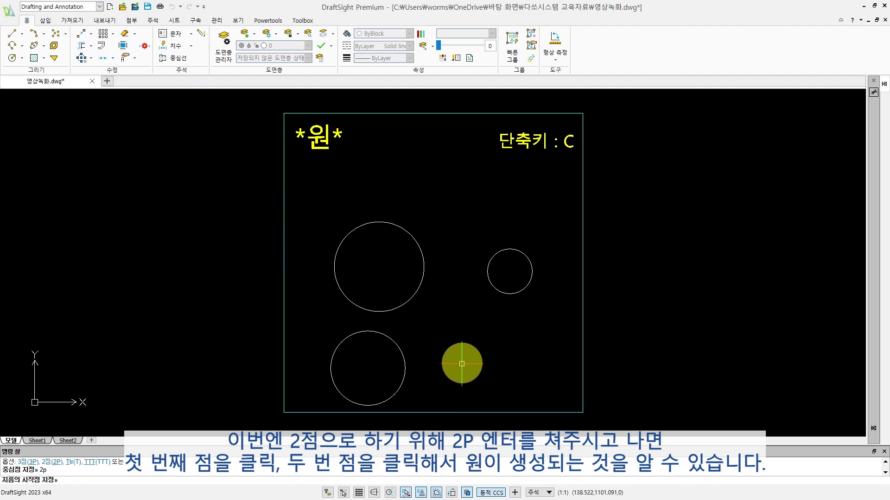
{"action": "left_click", "coordinate": [463, 365]}
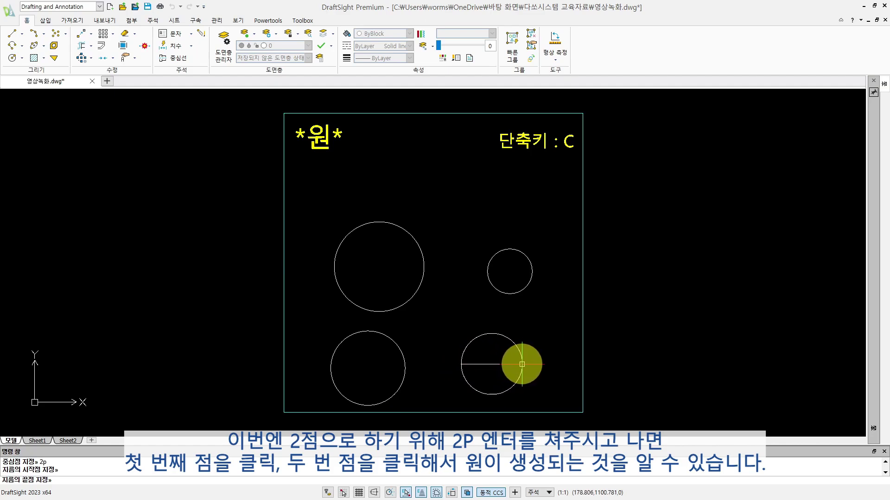
{"action": "left_click", "coordinate": [522, 364]}
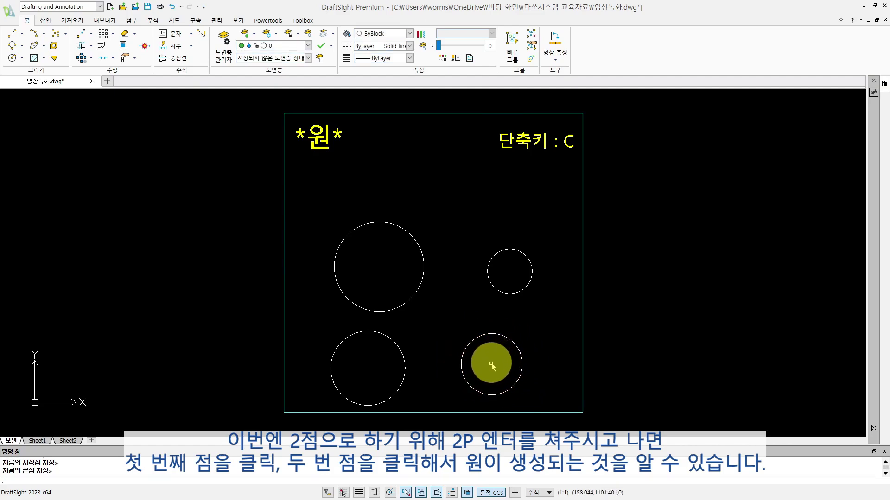
{"action": "left_click", "coordinate": [491, 366]}
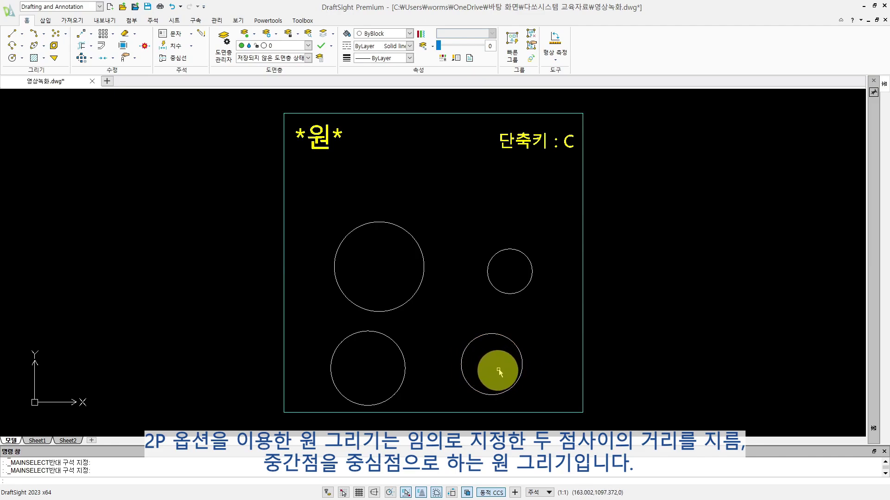
{"action": "key", "text": "Delete"}
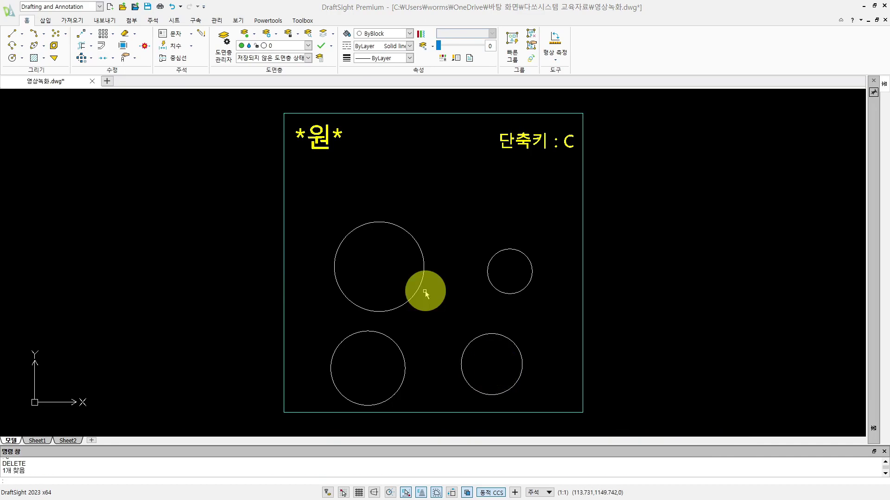
{"action": "left_click", "coordinate": [452, 273]}
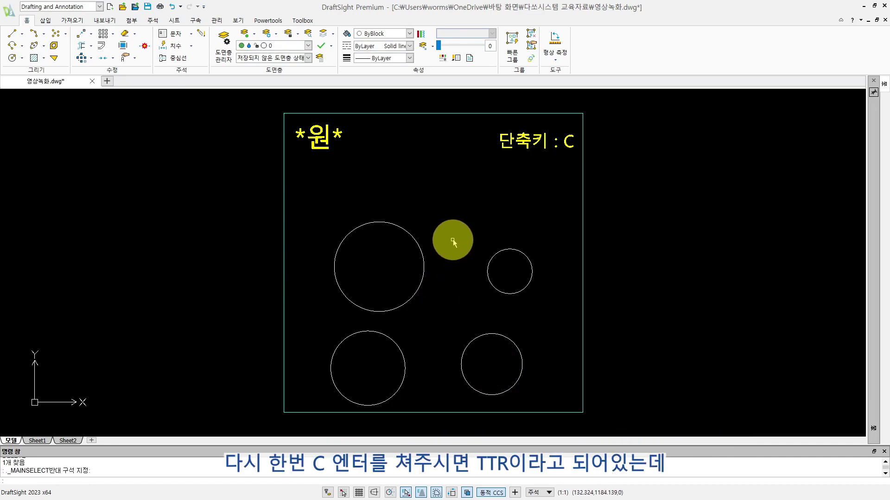
- Draw a circle of radius 15 tangent to the bottom and right edges of the *원* box with the Ttr (T) option
{"action": "key", "text": "Return"}
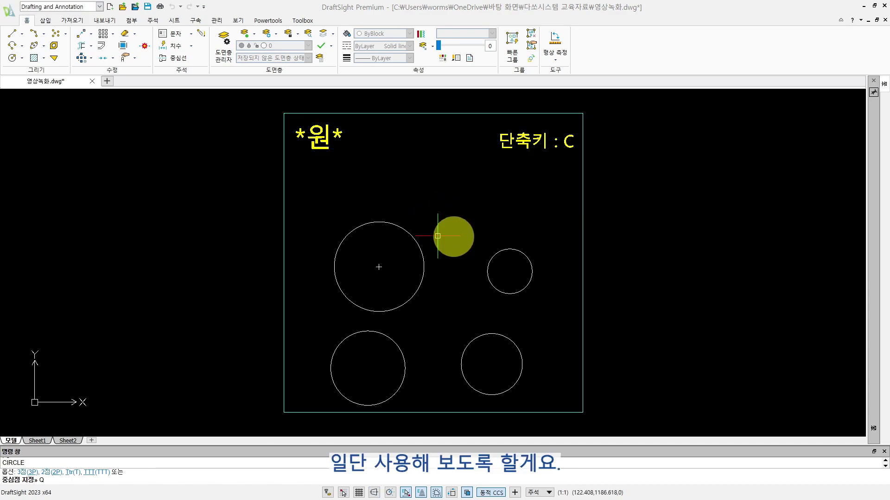
{"action": "key", "text": "BackSpace"}
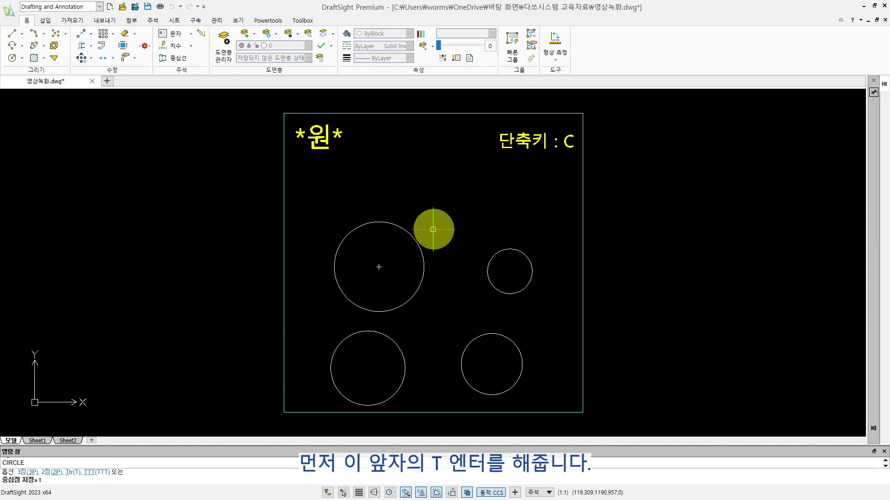
{"action": "key", "text": "Return"}
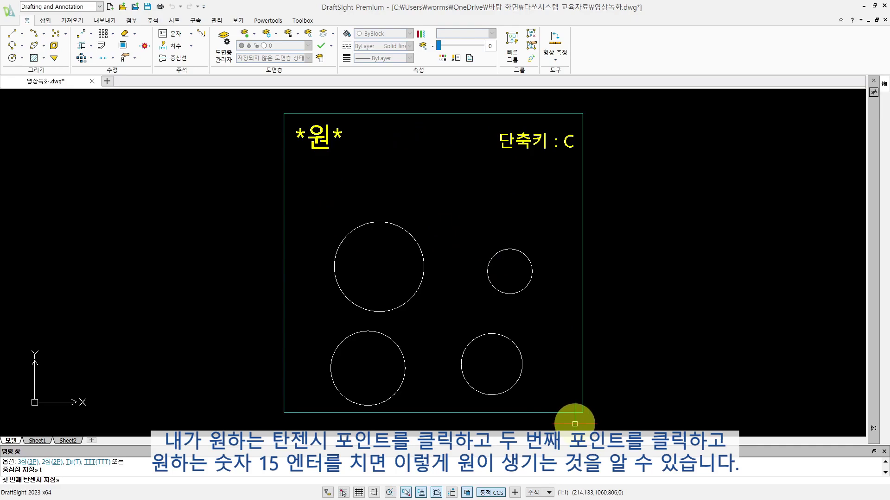
{"action": "left_click", "coordinate": [552, 413]}
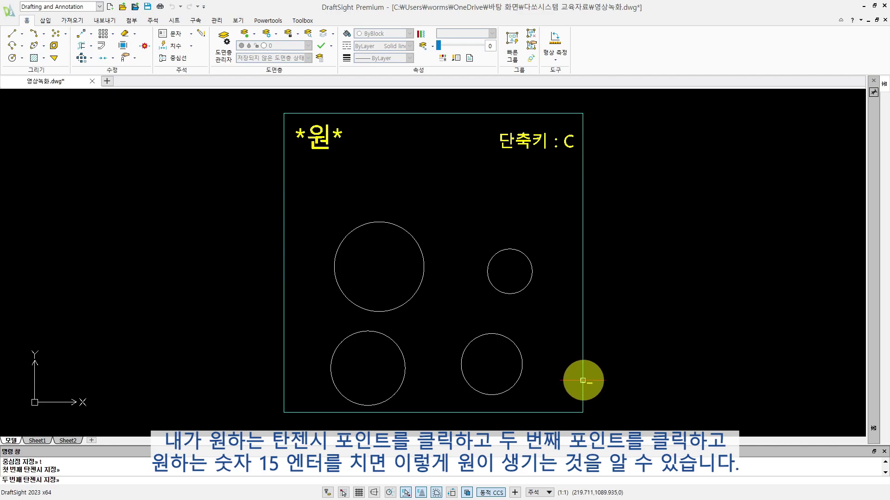
{"action": "left_click", "coordinate": [580, 377]}
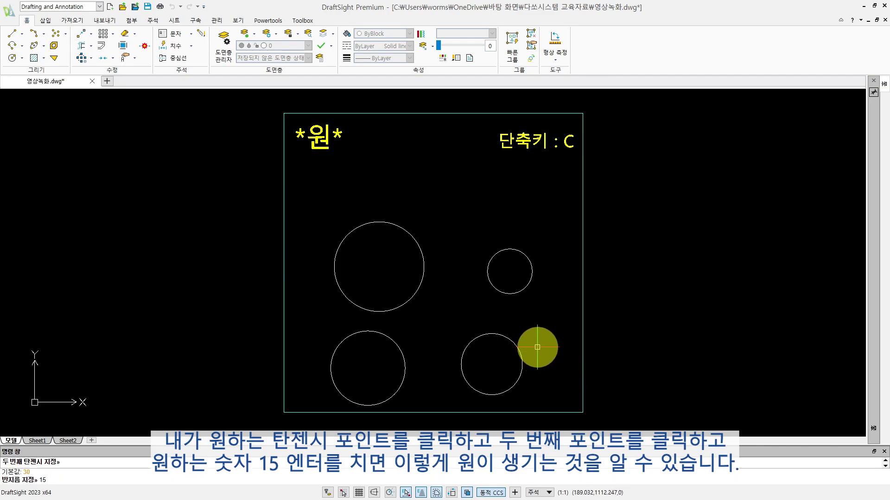
{"action": "key", "text": "Return"}
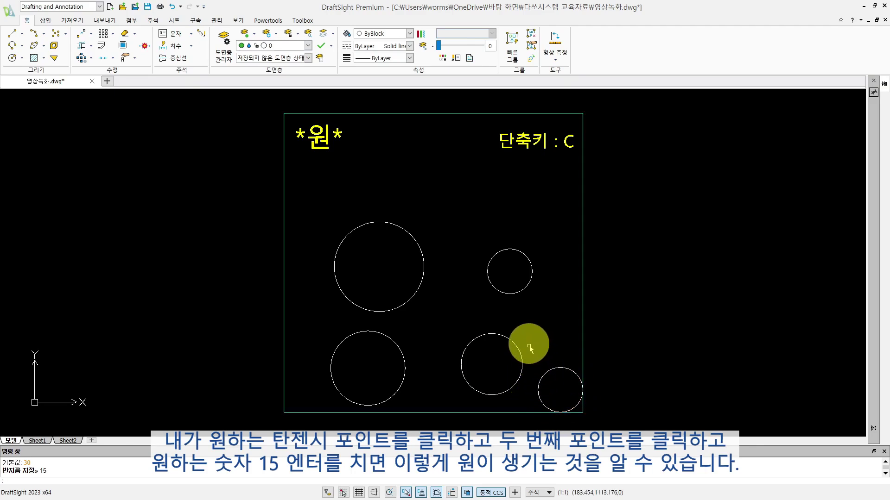
- Draw a TTT circle tangent to the radius-30 circle, the three-point circle below it and the two-point circle
{"action": "type", "text": "Wc"}
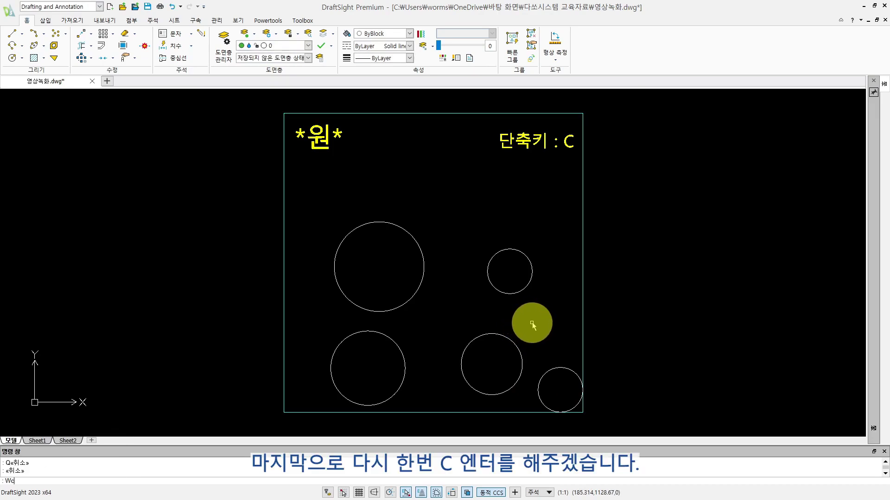
{"action": "key", "text": "Return"}
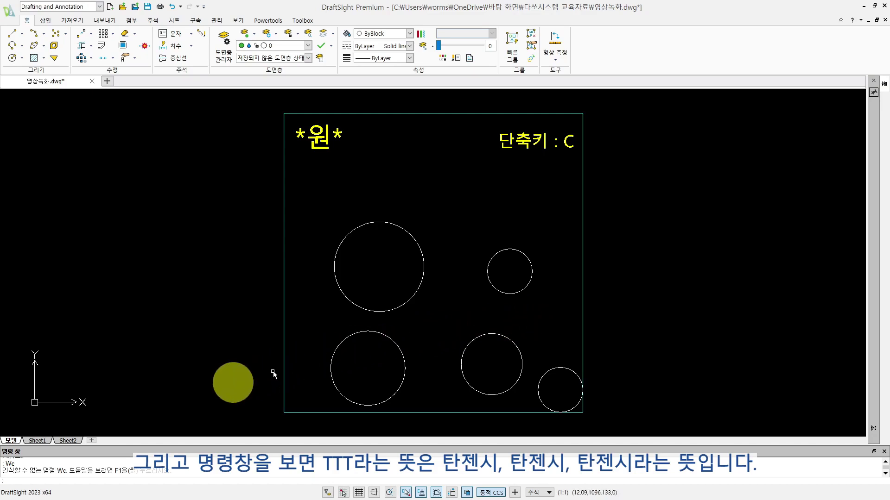
{"action": "type", "text": "c"}
{"action": "key", "text": "Return"}
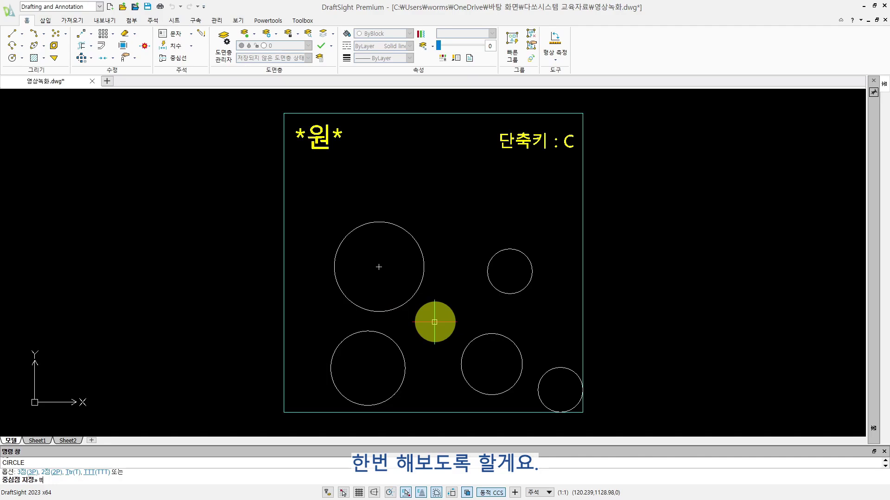
{"action": "key", "text": "Return"}
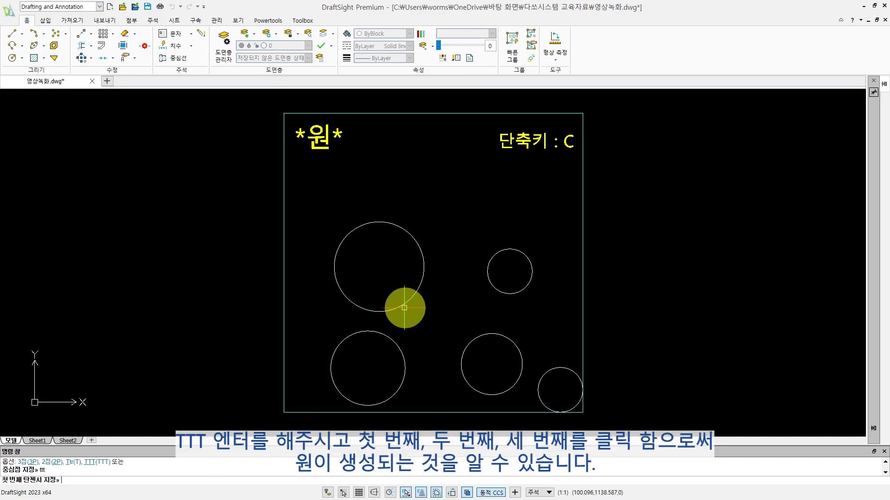
{"action": "left_click", "coordinate": [401, 304]}
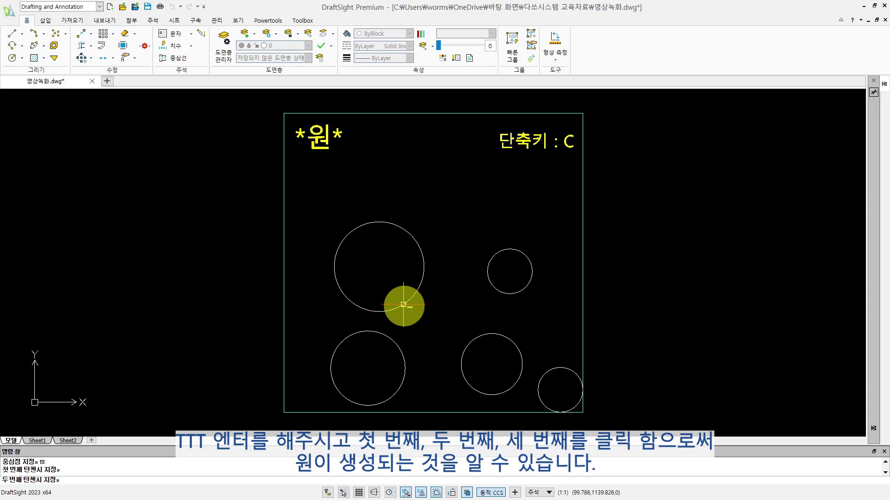
{"action": "left_click", "coordinate": [401, 349]}
{"action": "left_click", "coordinate": [461, 355]}
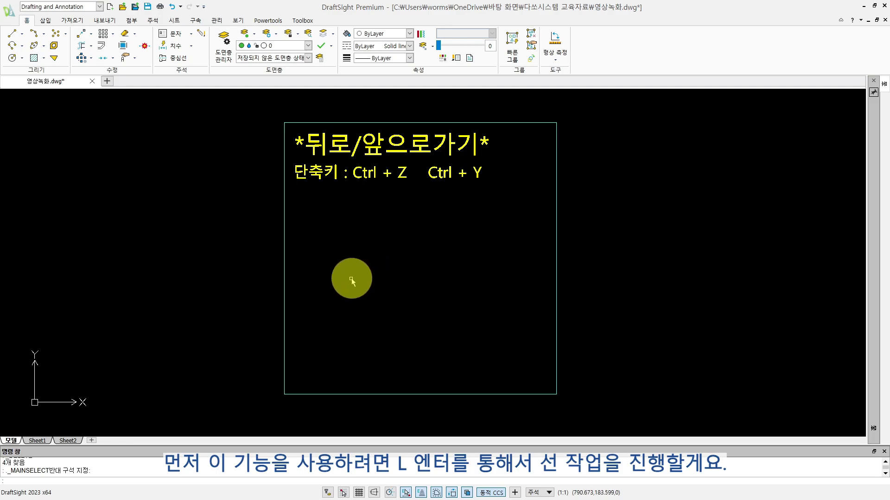
- Draw two connected line segments as an upward-pointing peak, about 130 units wide, in the upper part of the *뒤로/앞으로가기* box
{"action": "left_click", "coordinate": [355, 278]}
{"action": "left_click", "coordinate": [350, 264]}
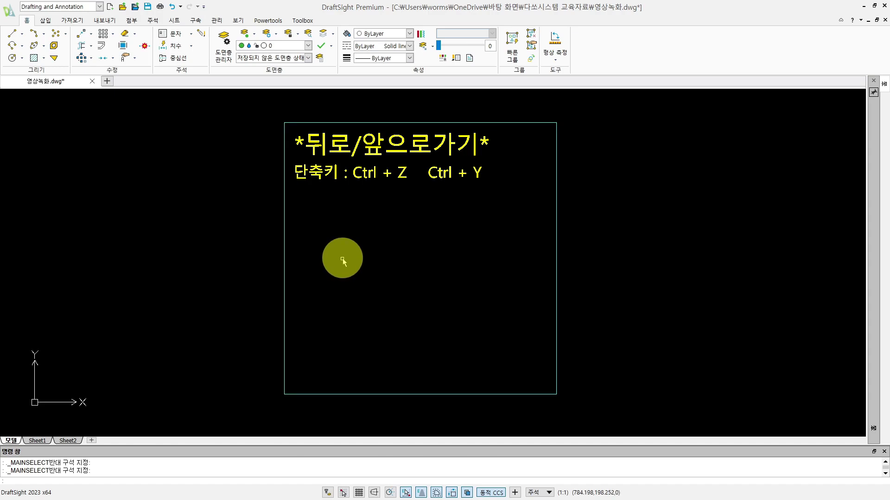
{"action": "type", "text": "l"}
{"action": "key", "text": "Return"}
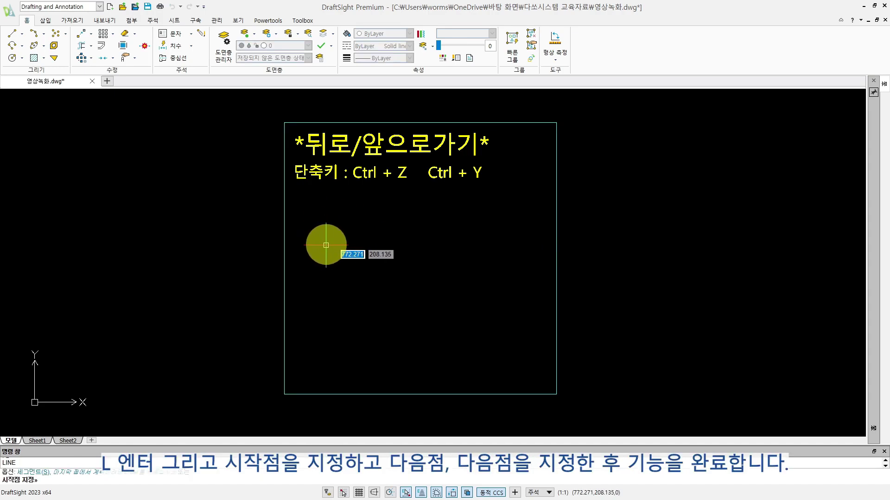
{"action": "left_click", "coordinate": [326, 245]}
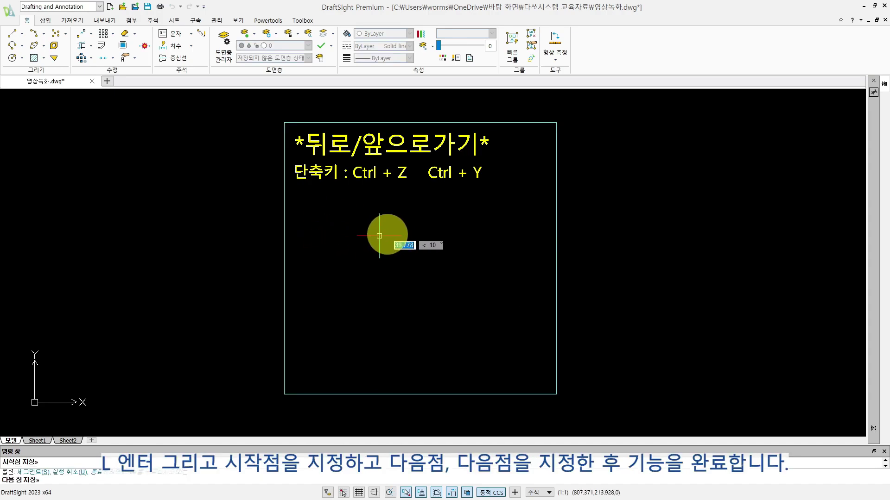
{"action": "left_click", "coordinate": [413, 203]}
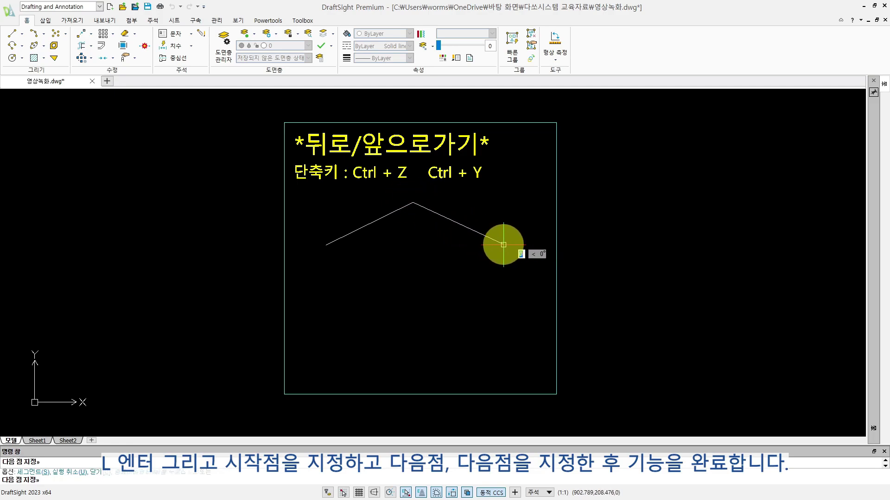
{"action": "left_click", "coordinate": [503, 244]}
{"action": "key", "text": "Return"}
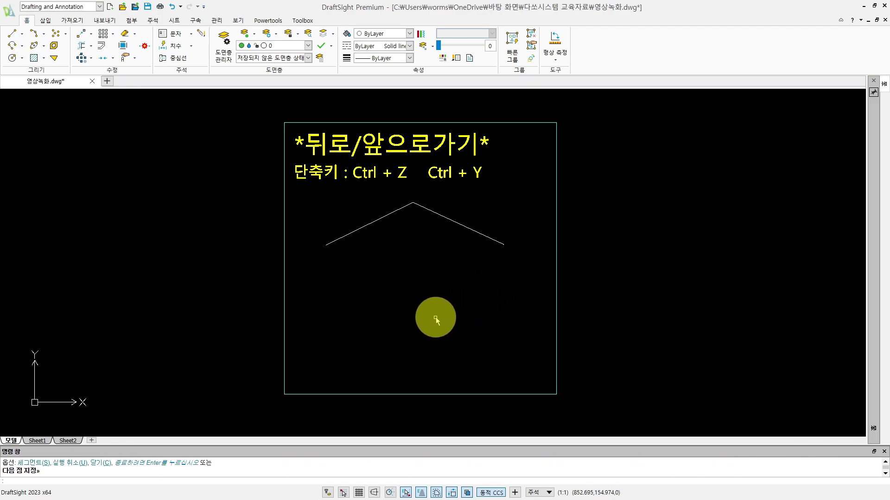
- Draw two more connected line segments as a V about 133 units wide in the lower part of the *뒤로/앞으로가기* box
{"action": "key", "text": "Return"}
{"action": "key", "text": "Escape"}
{"action": "type", "text": "l"}
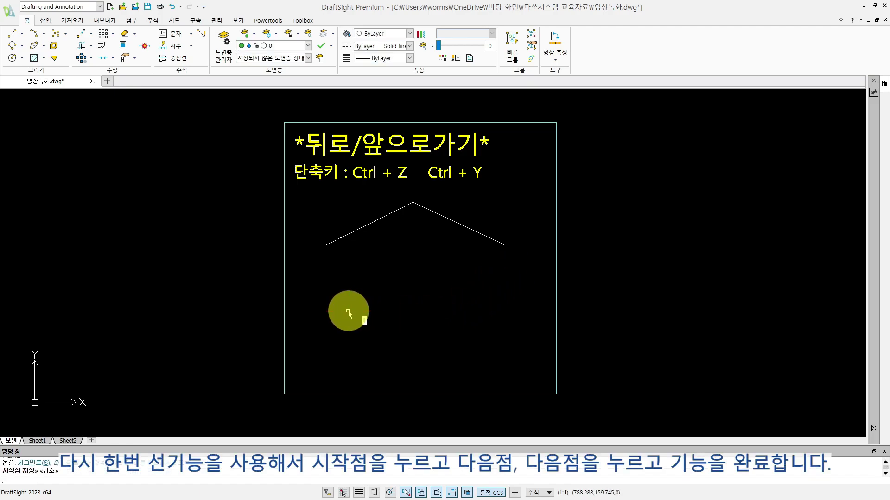
{"action": "key", "text": "Return"}
{"action": "left_click", "coordinate": [325, 311]}
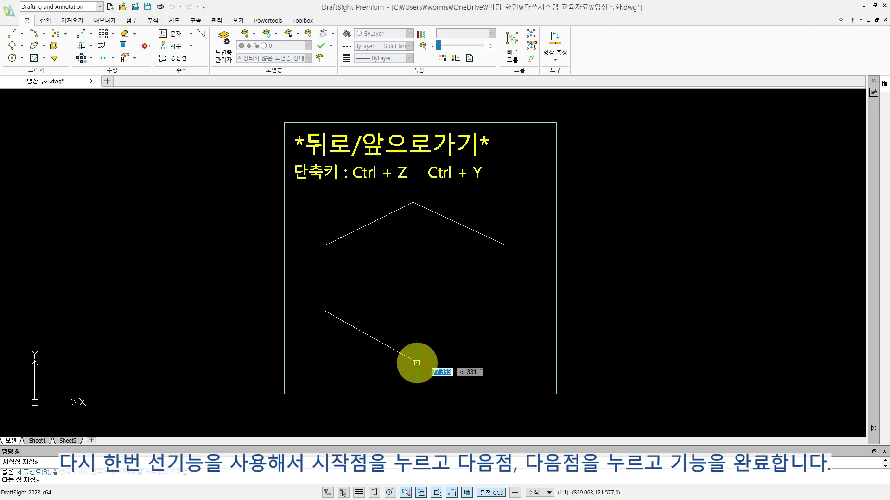
{"action": "left_click", "coordinate": [417, 362]}
{"action": "left_click", "coordinate": [506, 316]}
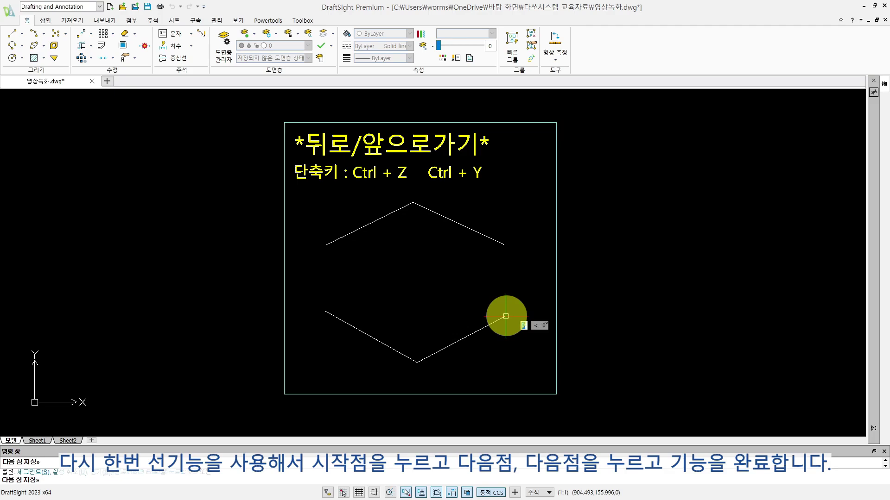
{"action": "key", "text": "Return"}
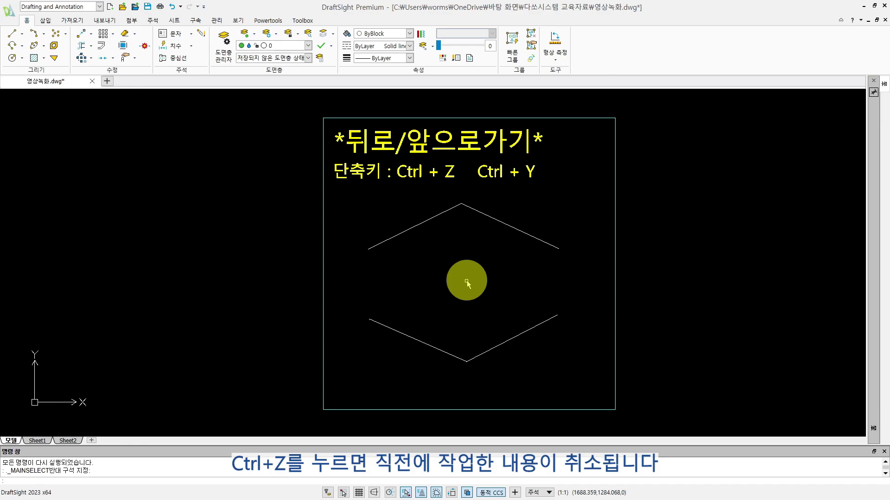
- Undo the lower V-shaped lines and restore them with a redo
{"action": "key", "text": "ctrl+z"}
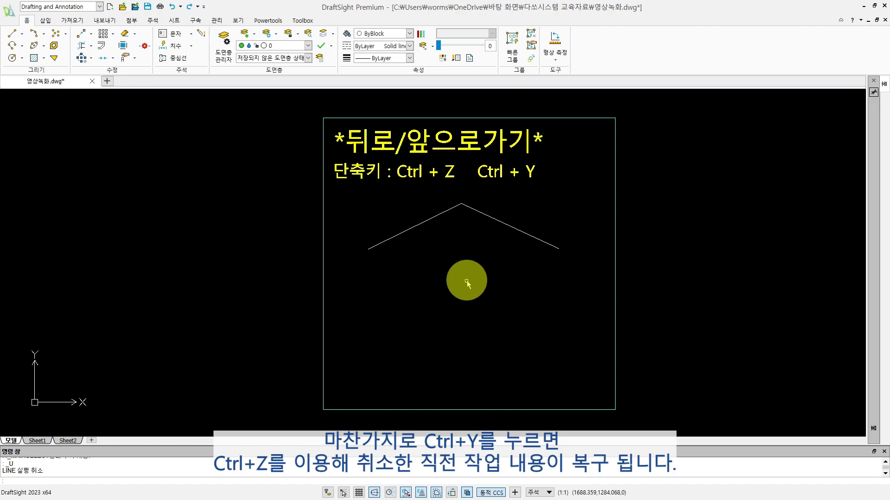
{"action": "key", "text": "ctrl+y"}
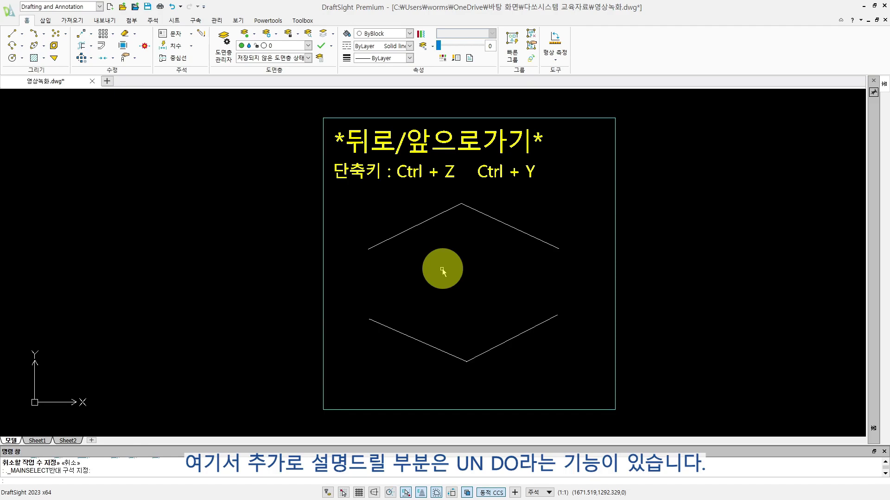
- Go back one operation with the UNDO command, using the default of 1, and restore it with the REDO command
{"action": "type", "text": "undo"}
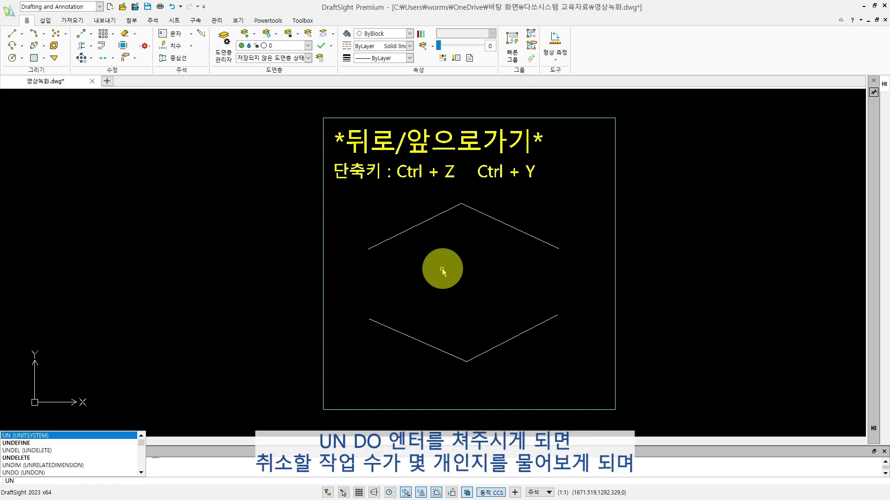
{"action": "key", "text": "Return"}
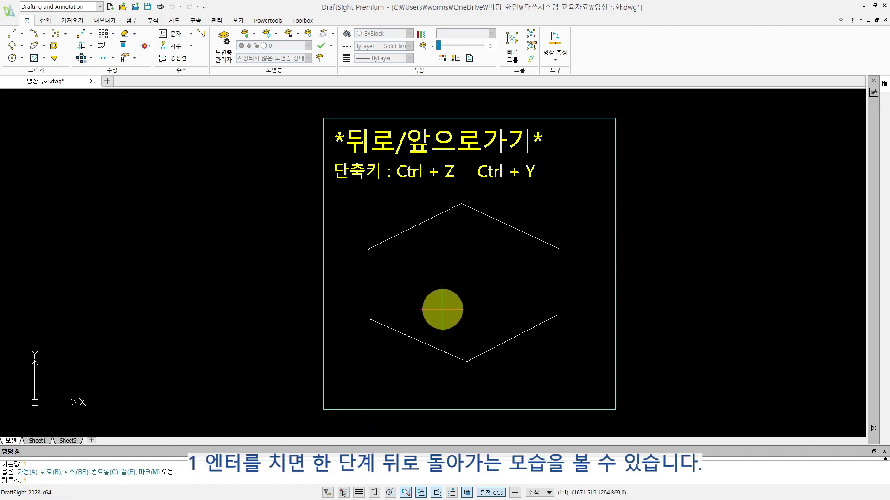
{"action": "key", "text": "Return"}
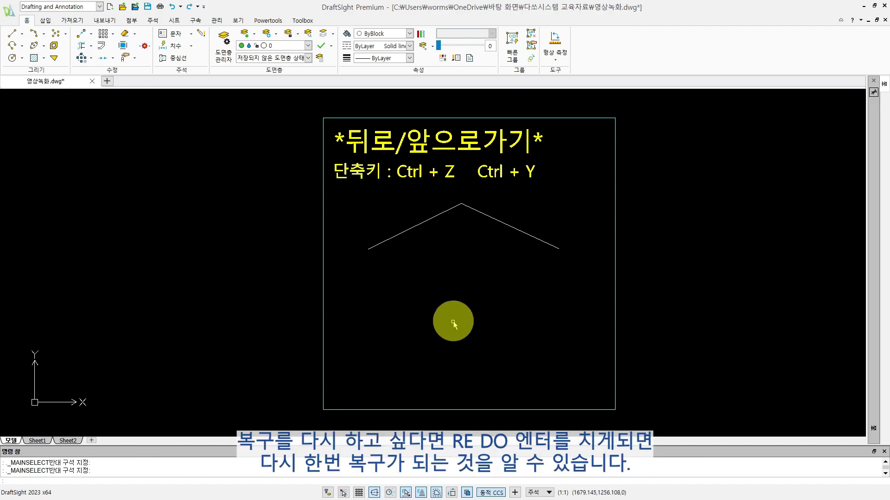
{"action": "type", "text": "e"}
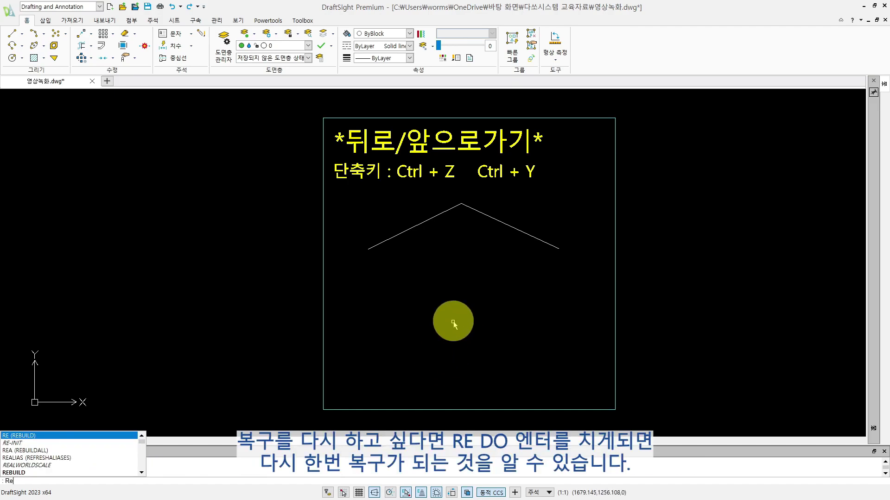
{"action": "type", "text": "do"}
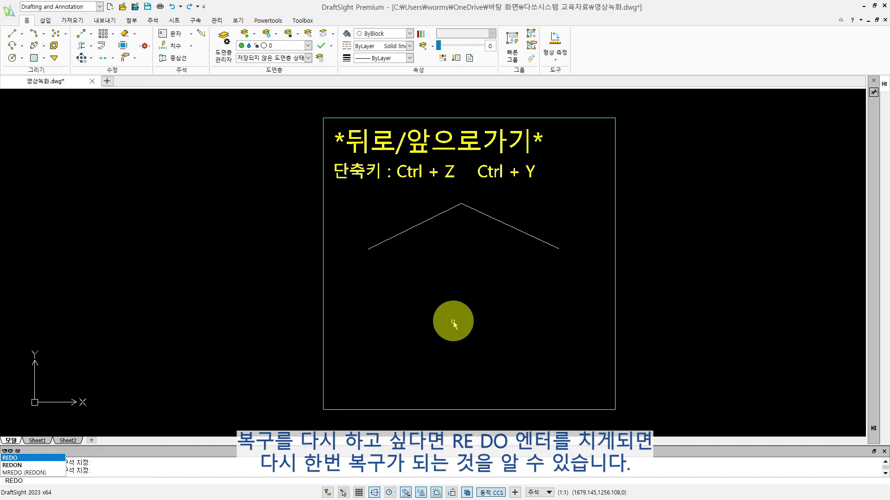
{"action": "key", "text": "Return"}
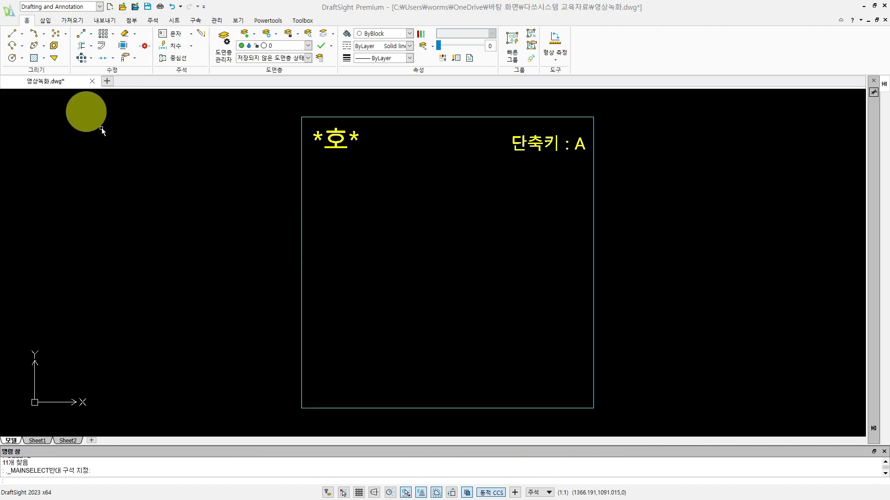
{"action": "left_click", "coordinate": [45, 34]}
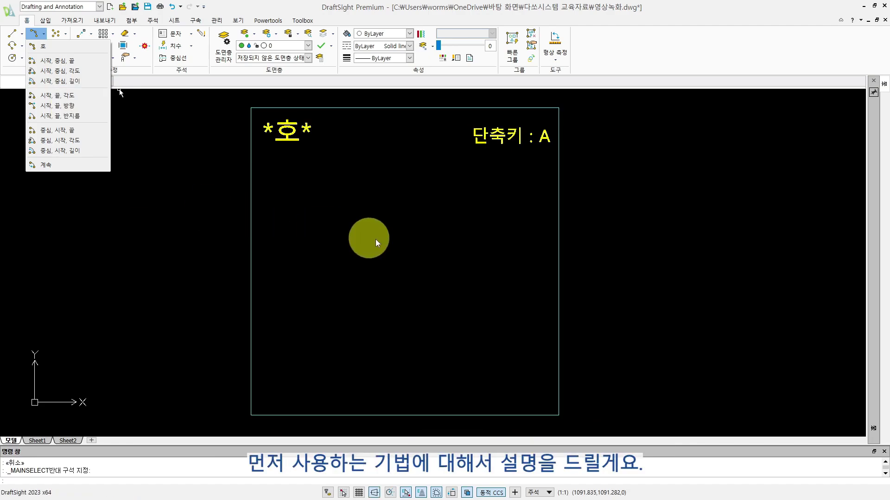
{"action": "left_click", "coordinate": [119, 89]}
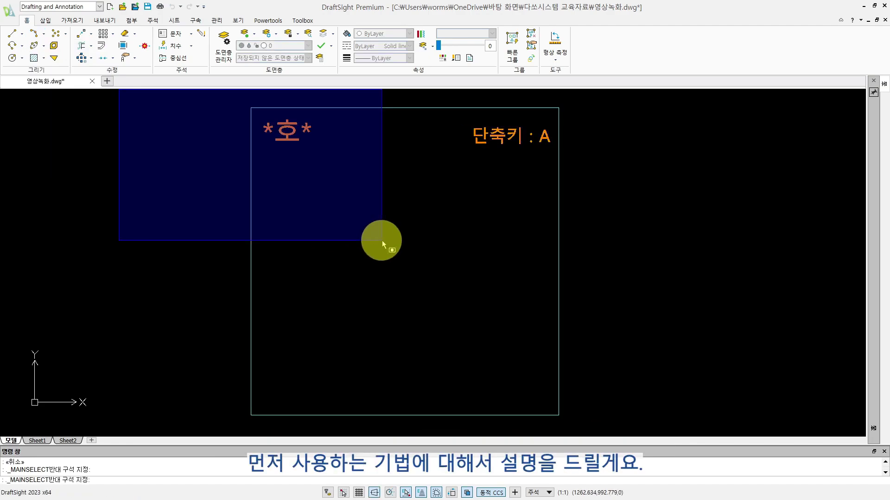
{"action": "key", "text": "Escape"}
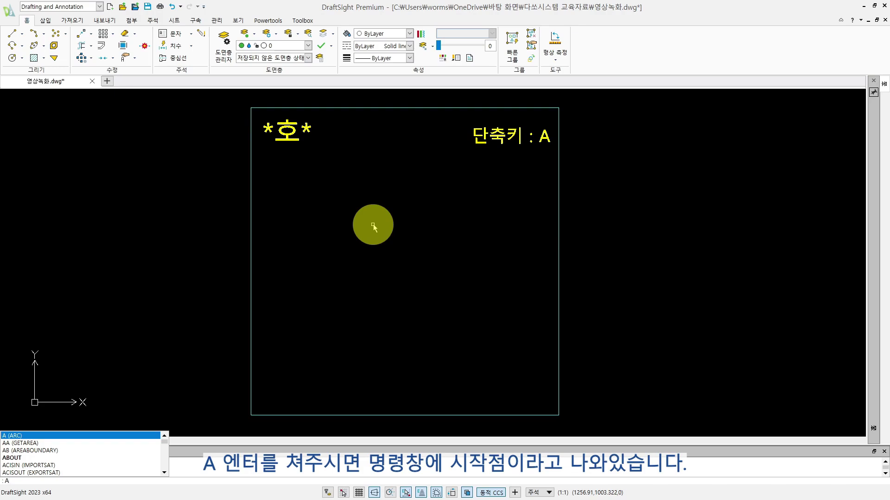
- Draw an upward-bulging arc through freely picked start, through and end points just below the *호* title
{"action": "key", "text": "Return"}
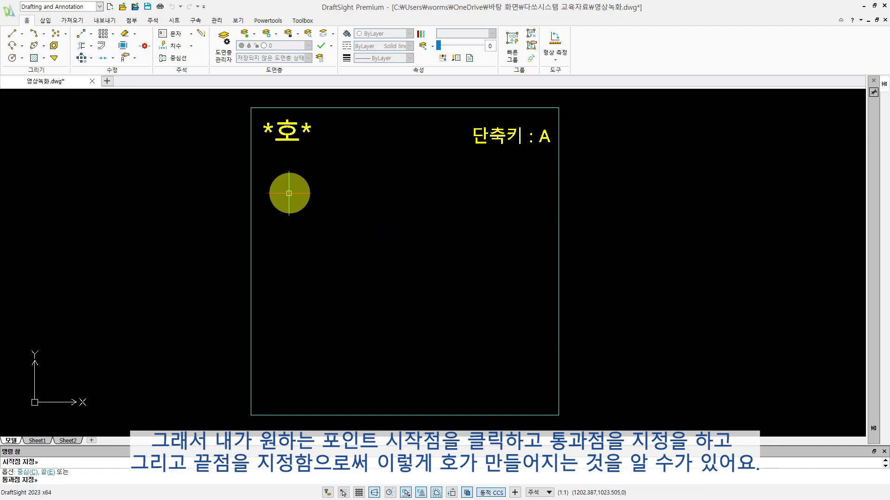
{"action": "left_click", "coordinate": [329, 171]}
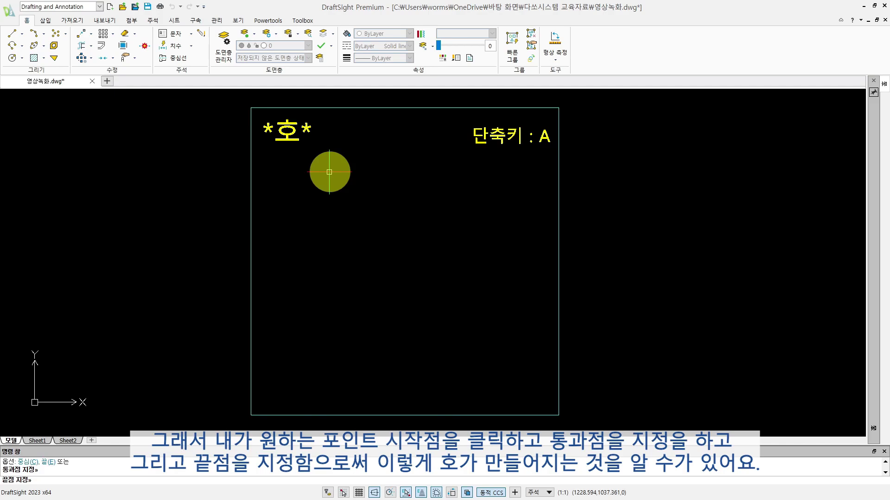
{"action": "left_click", "coordinate": [363, 191]}
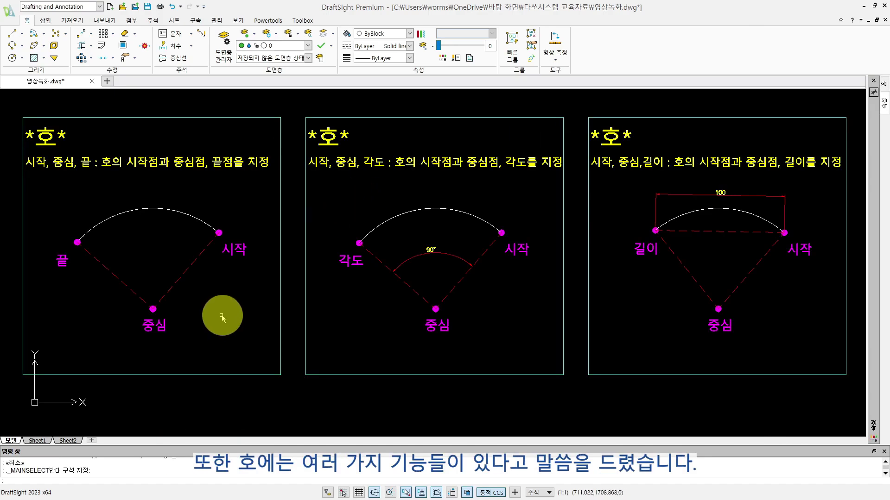
{"action": "left_click", "coordinate": [43, 33]}
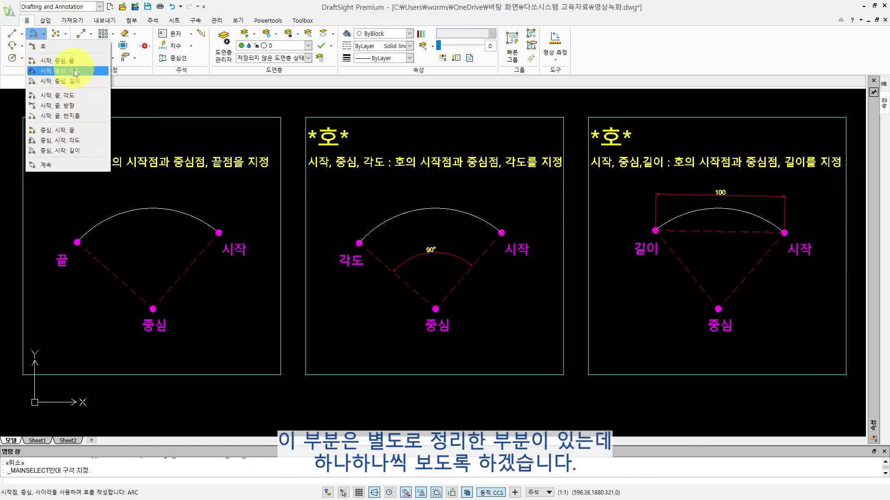
{"action": "left_click", "coordinate": [231, 311]}
{"action": "key", "text": "Escape"}
{"action": "key", "text": "Escape"}
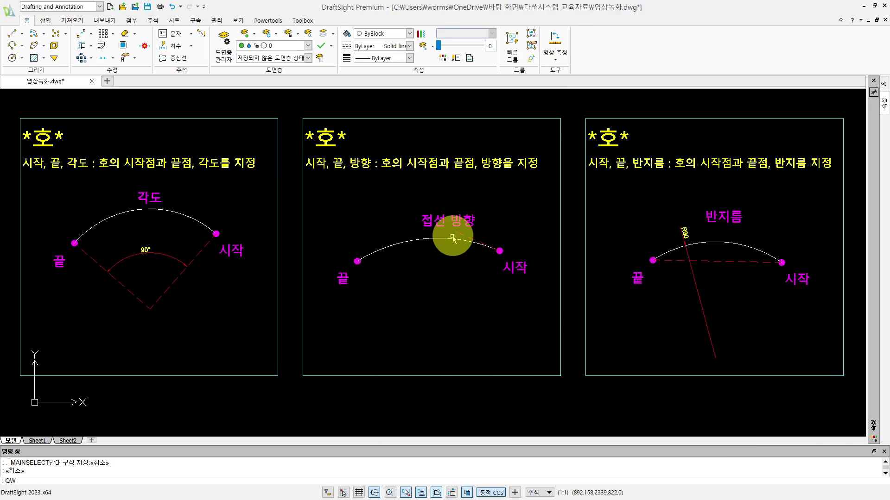
{"action": "type", "text": "QWMFOUT"}
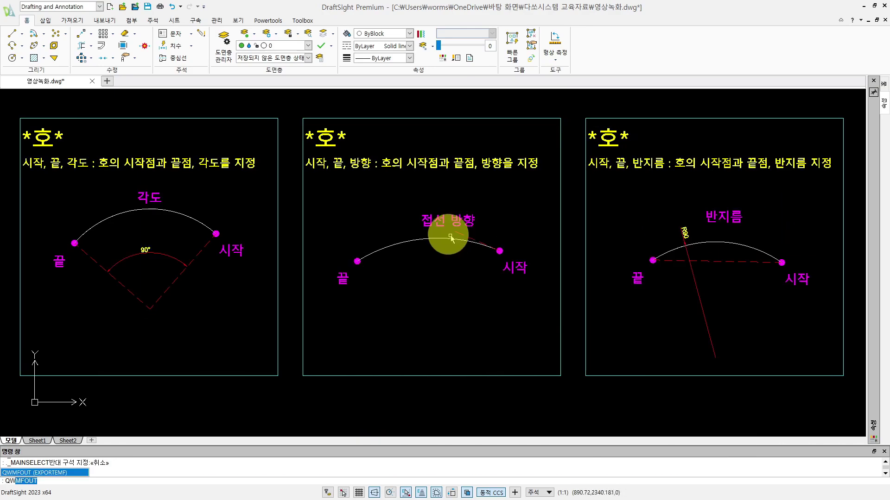